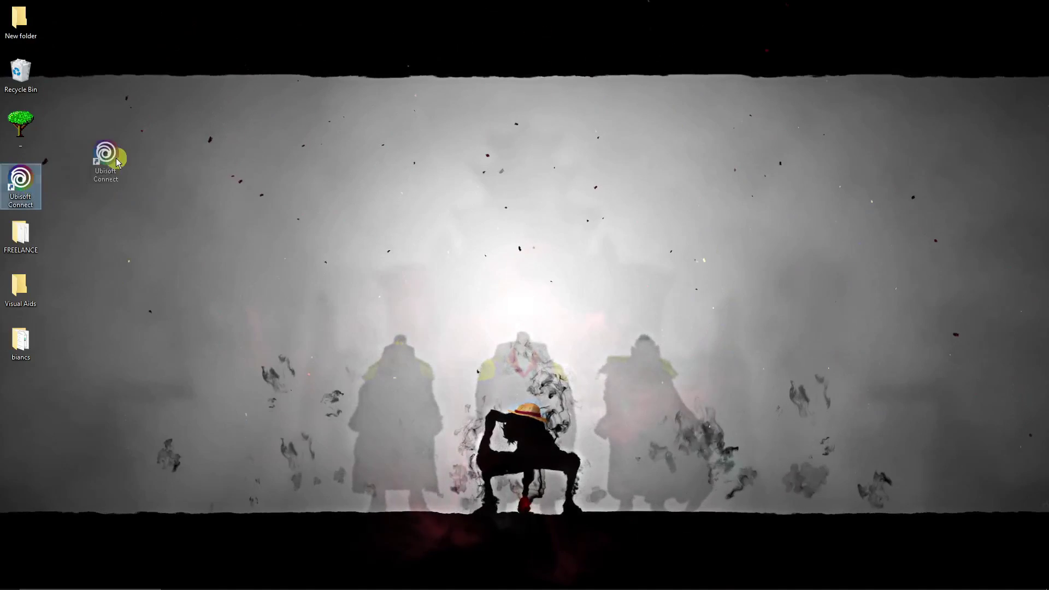
Move the Ubisoft Connect desktop shortcut into the icon column beneath the tree icon.
{"action": "left_click_drag", "start_coordinate": [104, 180], "coordinate": [22, 189]}
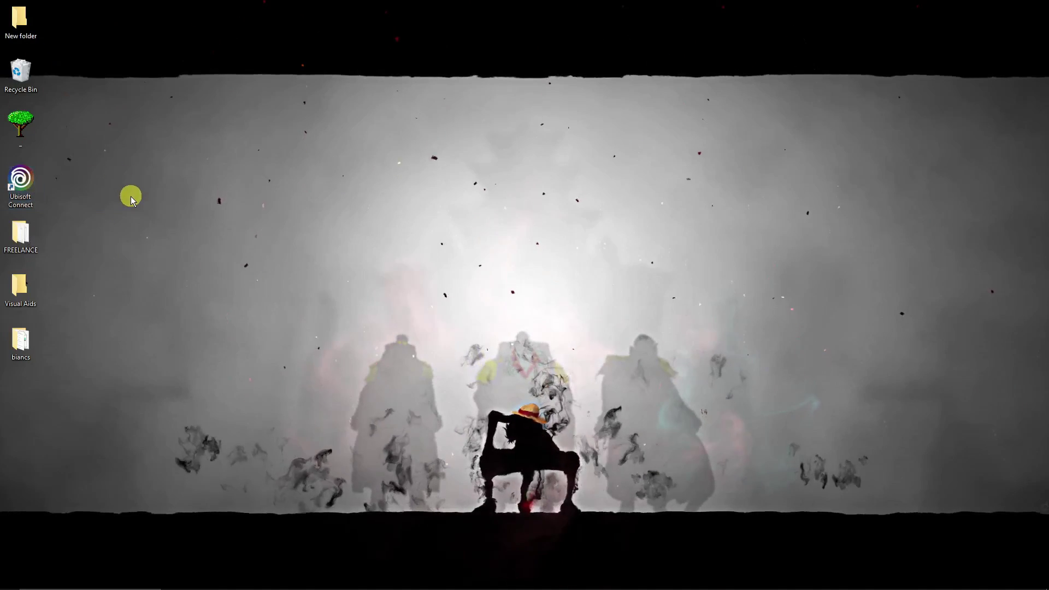
Search Windows for 'ubisoft' and open the Ubisoft Connect result's file location.
{"action": "left_click", "coordinate": [110, 587]}
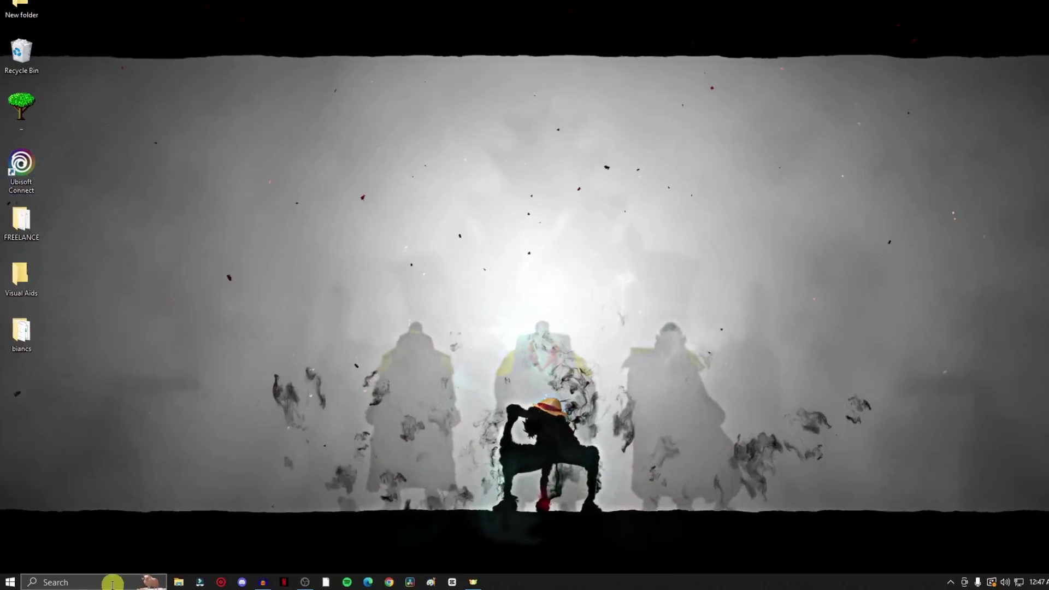
{"action": "type", "text": "ubisoft"}
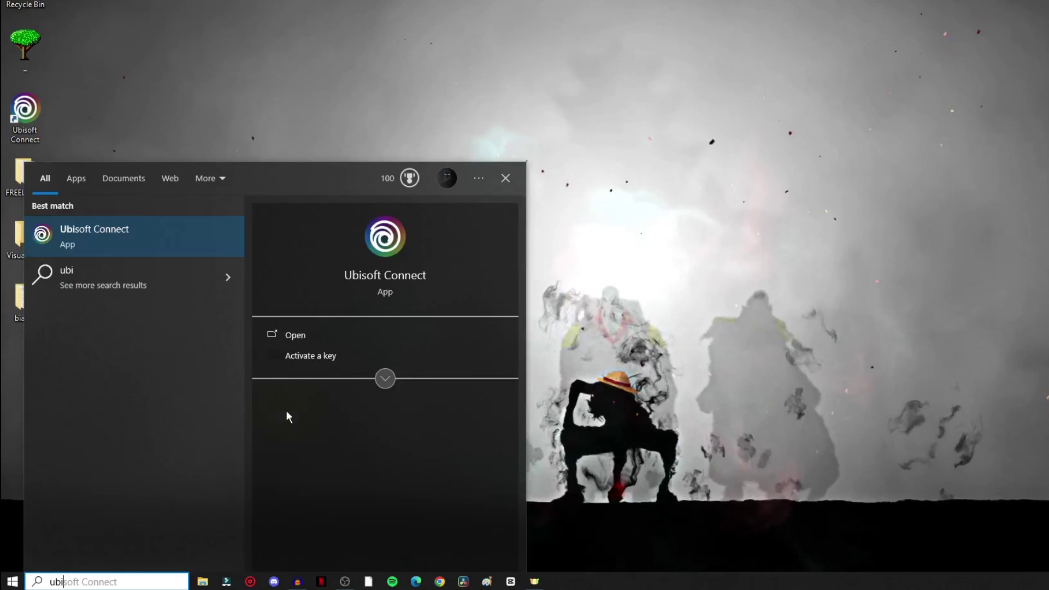
{"action": "right_click", "coordinate": [94, 240]}
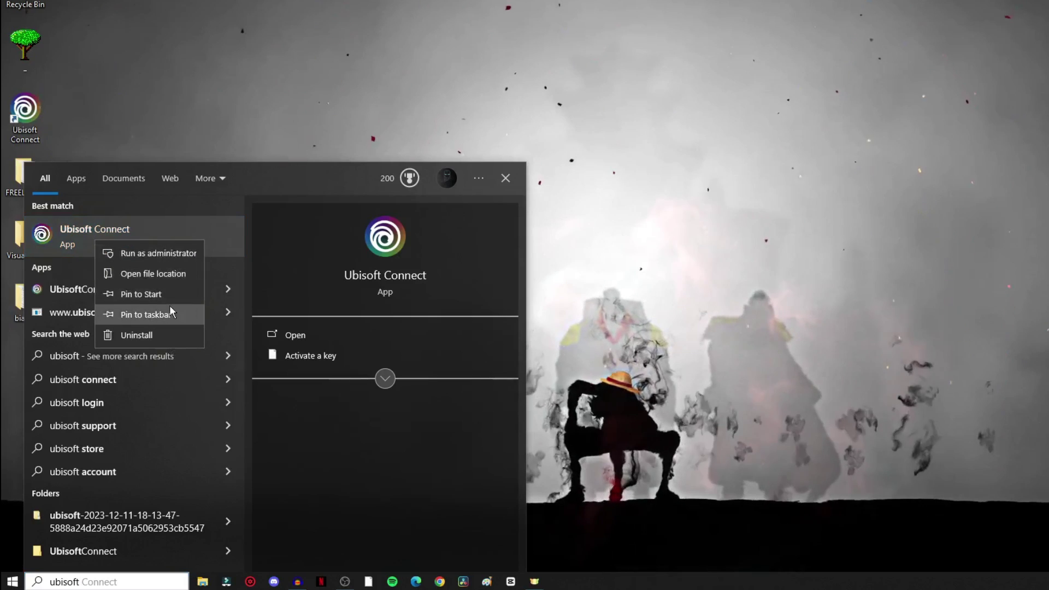
{"action": "right_click", "coordinate": [192, 222]}
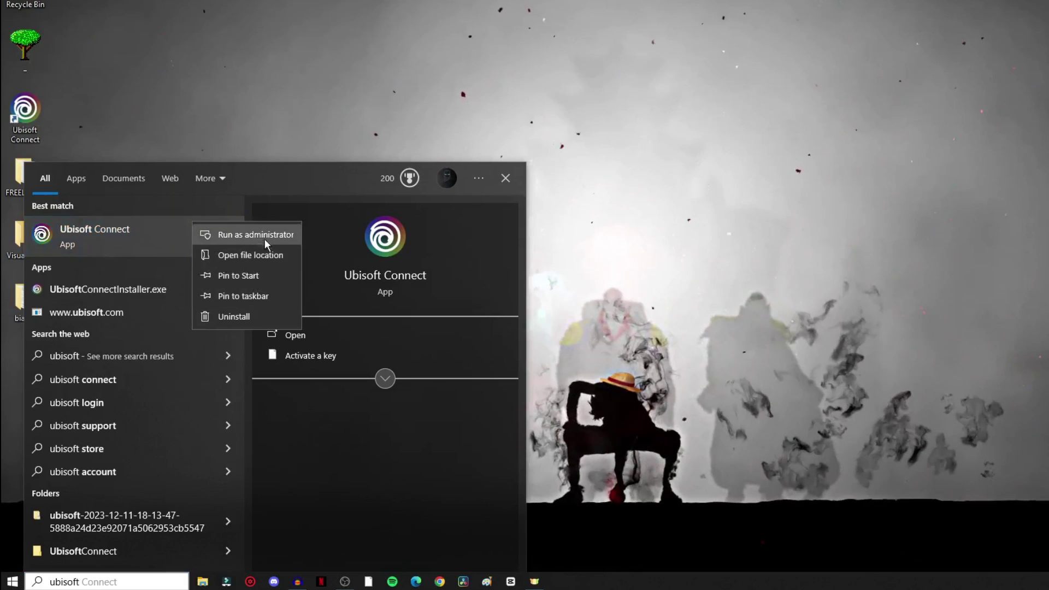
{"action": "left_click", "coordinate": [267, 260]}
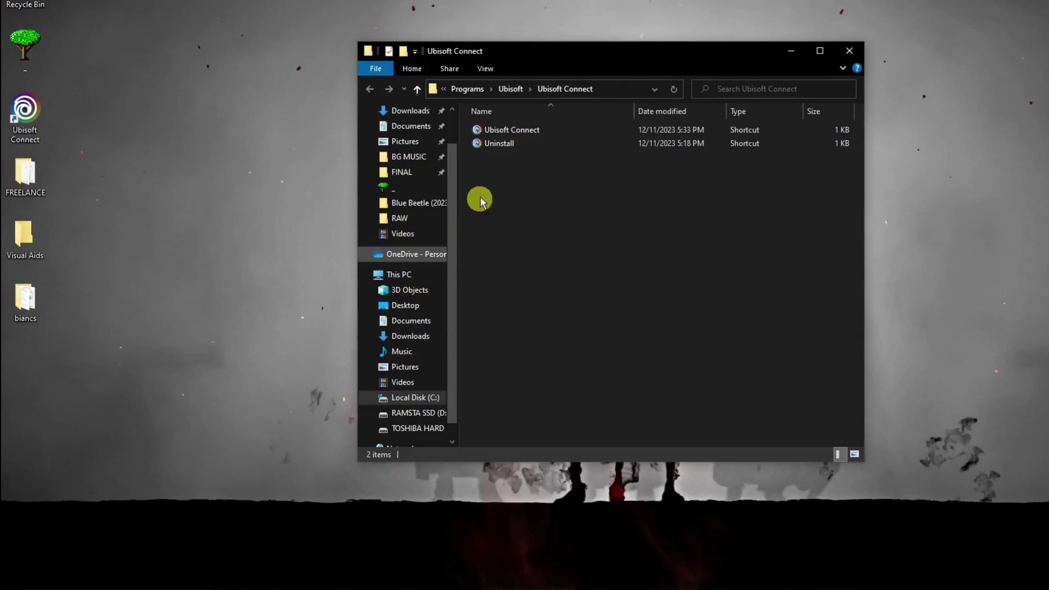
Close the shortcut folder and open Properties for the Ubisoft Connect desktop shortcut.
{"action": "right_click", "coordinate": [510, 122]}
{"action": "left_click", "coordinate": [552, 479]}
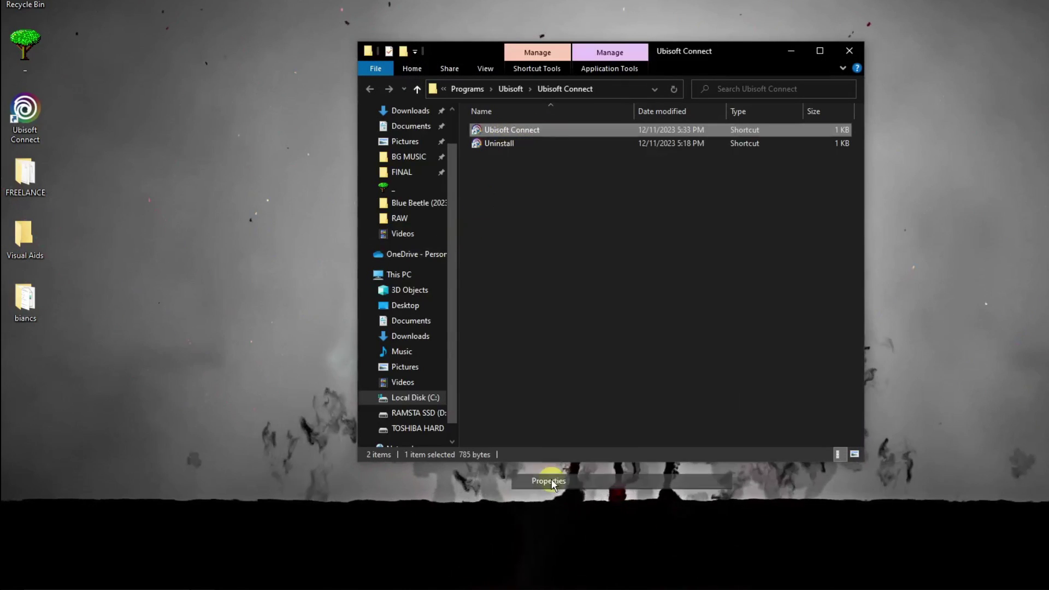
{"action": "left_click", "coordinate": [736, 134]}
{"action": "left_click", "coordinate": [853, 49]}
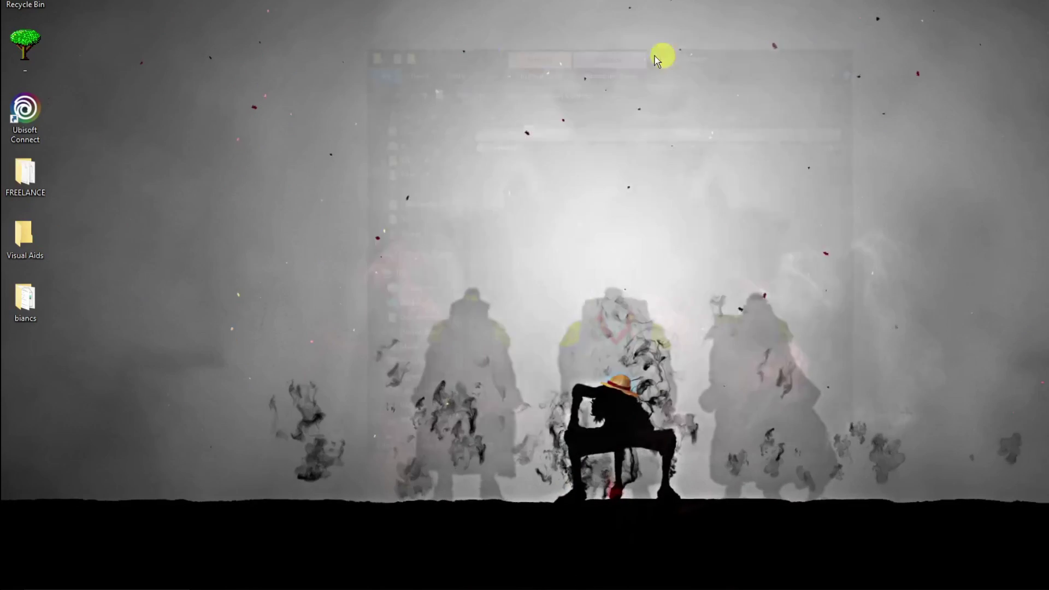
{"action": "right_click", "coordinate": [30, 111]}
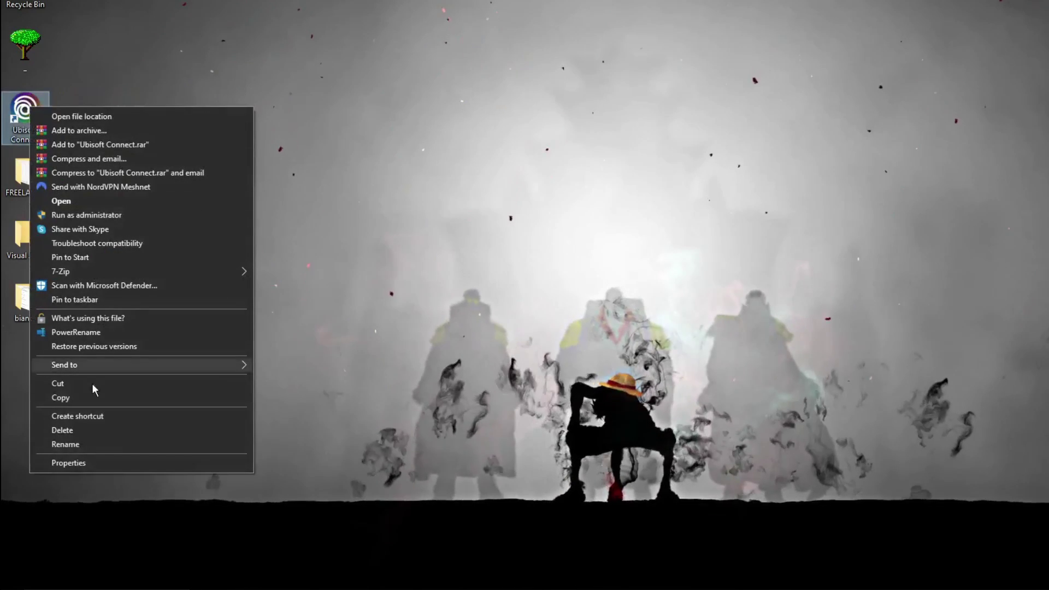
{"action": "left_click", "coordinate": [86, 466]}
Enable Windows 8 compatibility mode and run-as-administrator on the Compatibility tab, then apply and close.
{"action": "mouse_move", "coordinate": [188, 121]}
{"action": "left_mouse_down"}
{"action": "mouse_move", "coordinate": [625, 123]}
{"action": "mouse_move", "coordinate": [659, 111]}
{"action": "left_mouse_up"}
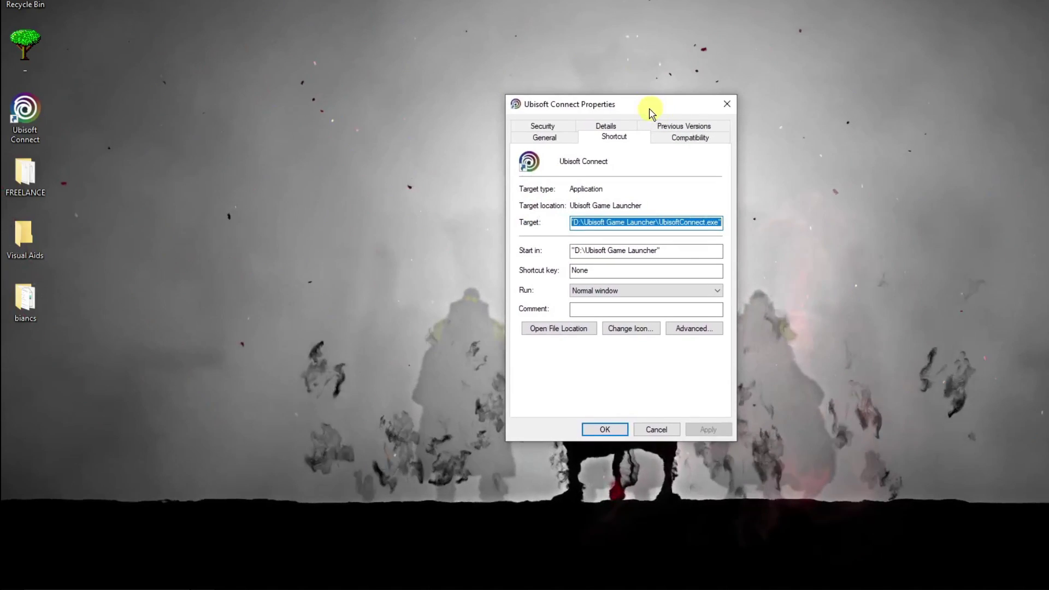
{"action": "left_click", "coordinate": [684, 143]}
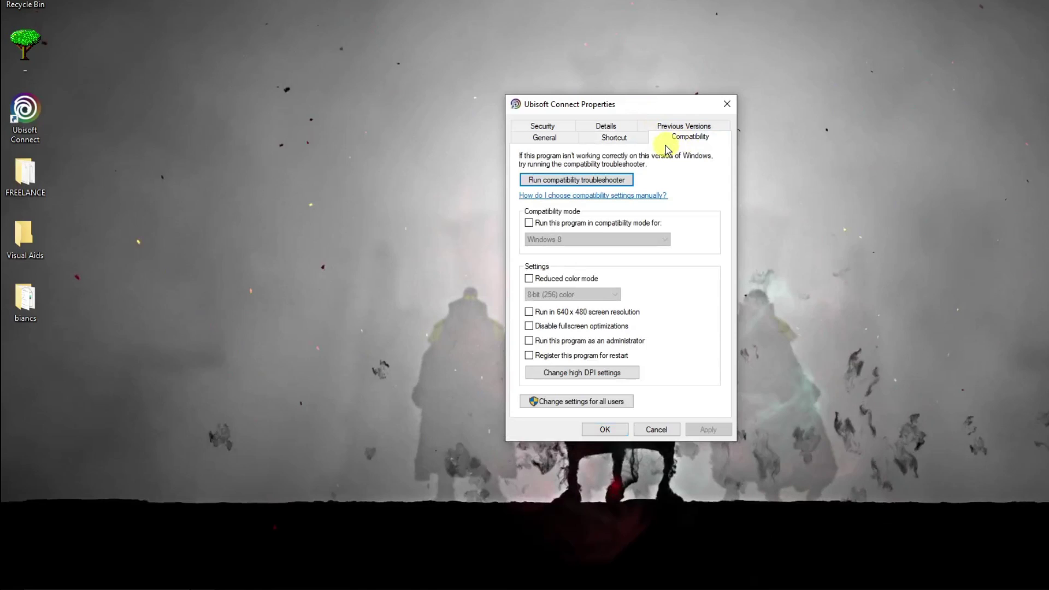
{"action": "left_click", "coordinate": [530, 225]}
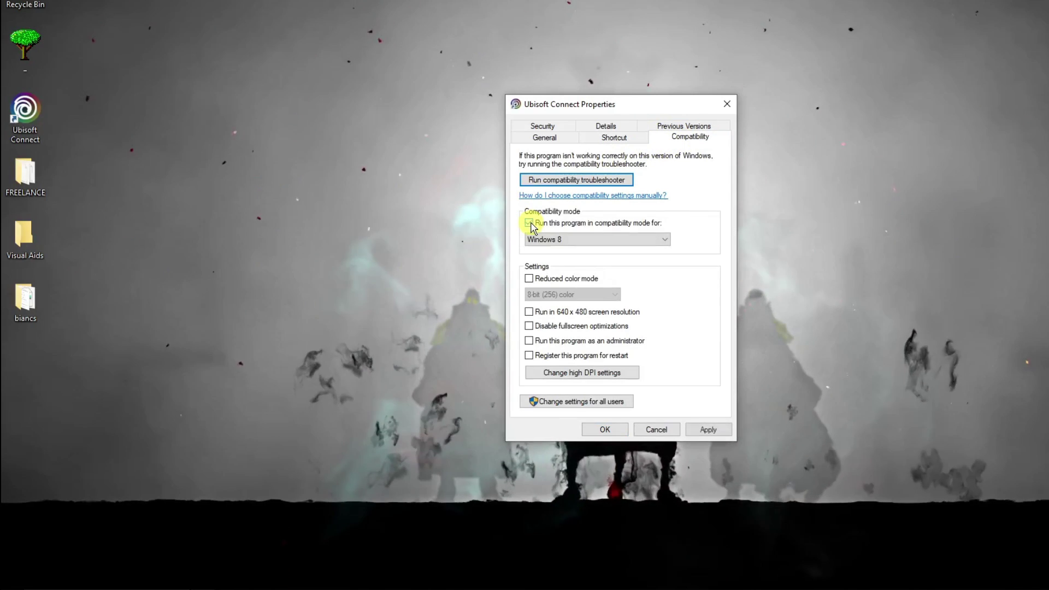
{"action": "left_click", "coordinate": [670, 239]}
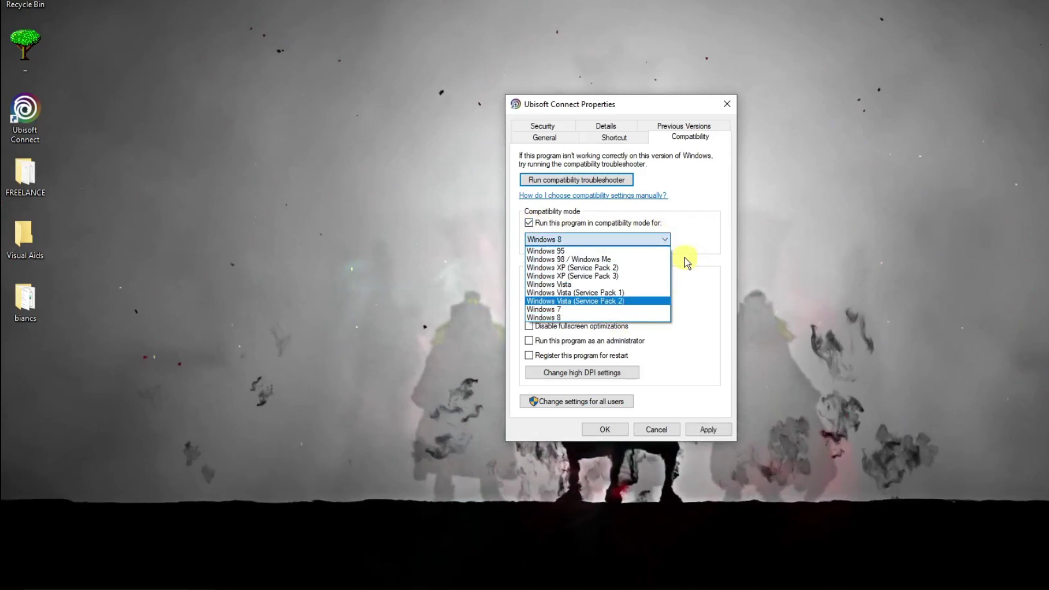
{"action": "left_click", "coordinate": [664, 239]}
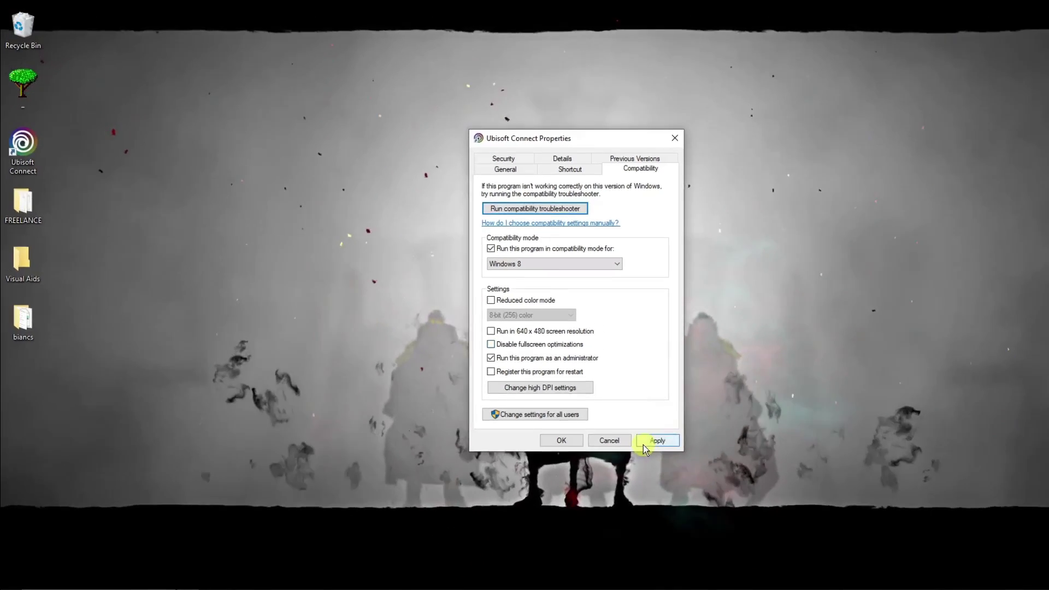
{"action": "left_click", "coordinate": [644, 445]}
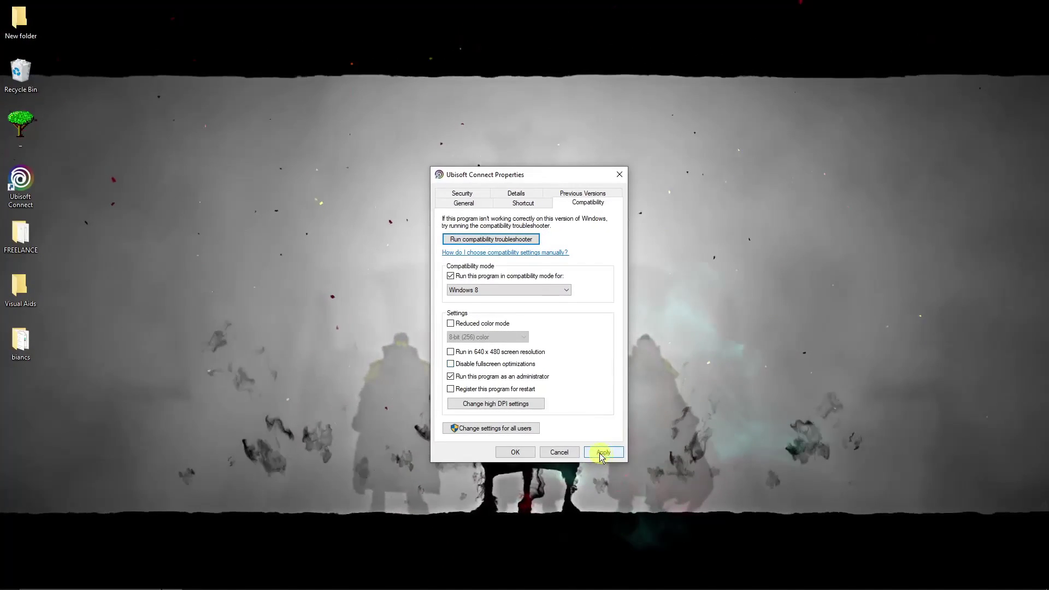
{"action": "left_click", "coordinate": [519, 453]}
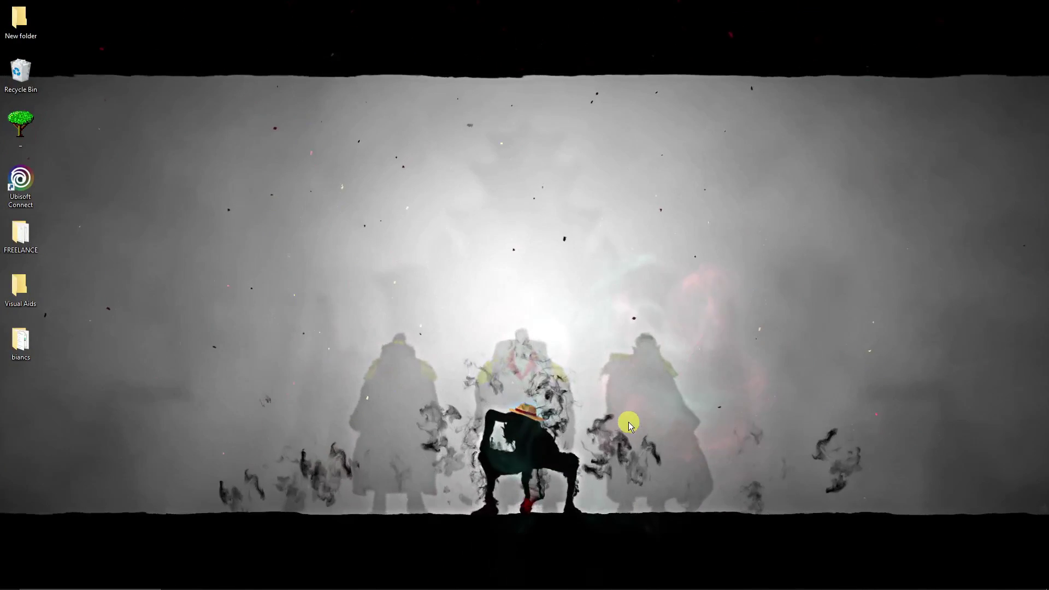
{"action": "mouse_move", "coordinate": [479, 586]}
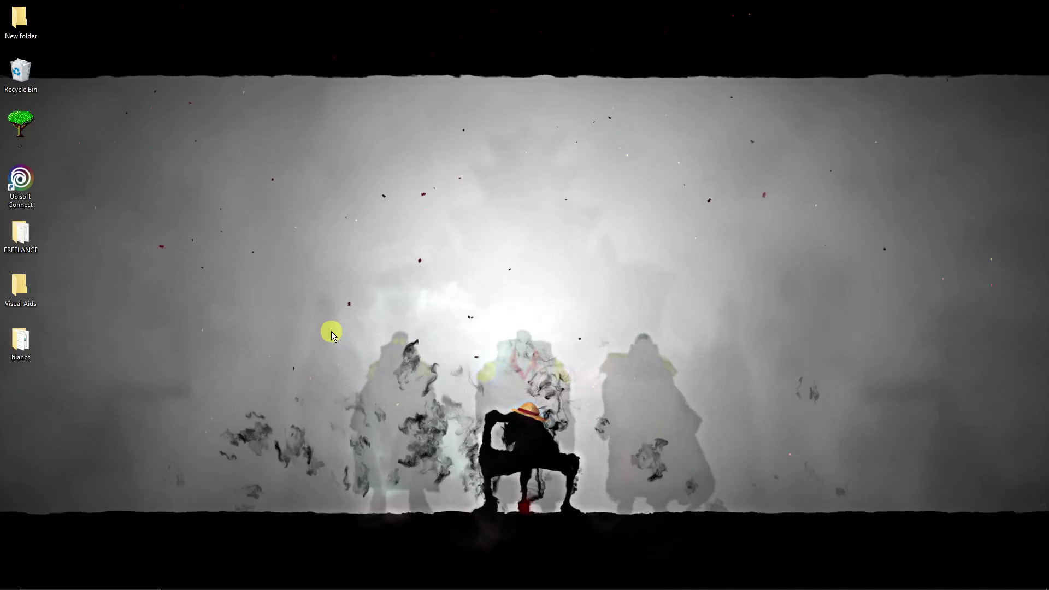
{"action": "mouse_move", "coordinate": [584, 588]}
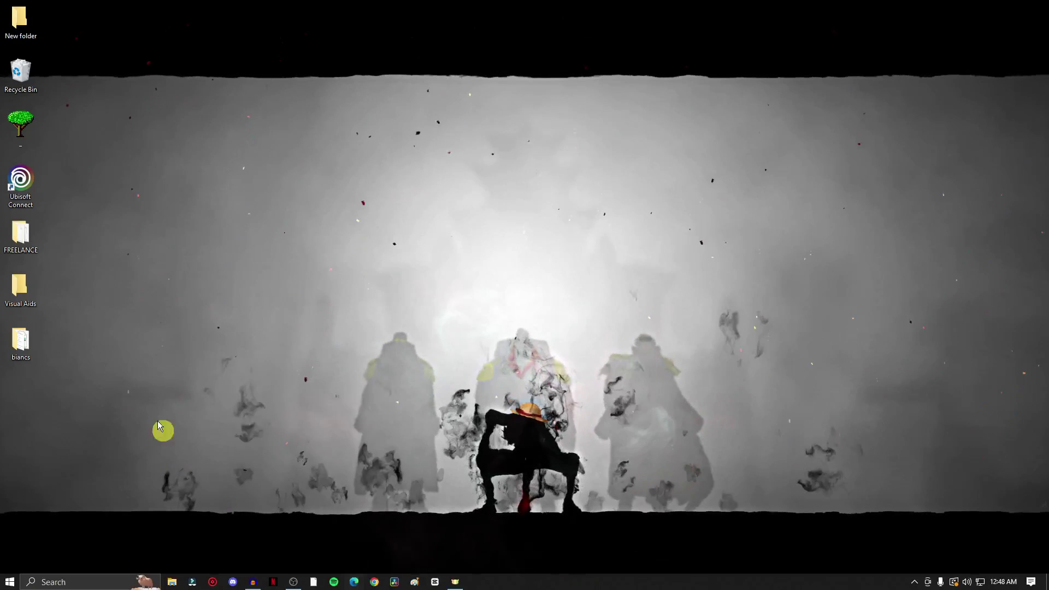
{"action": "mouse_move", "coordinate": [542, 588]}
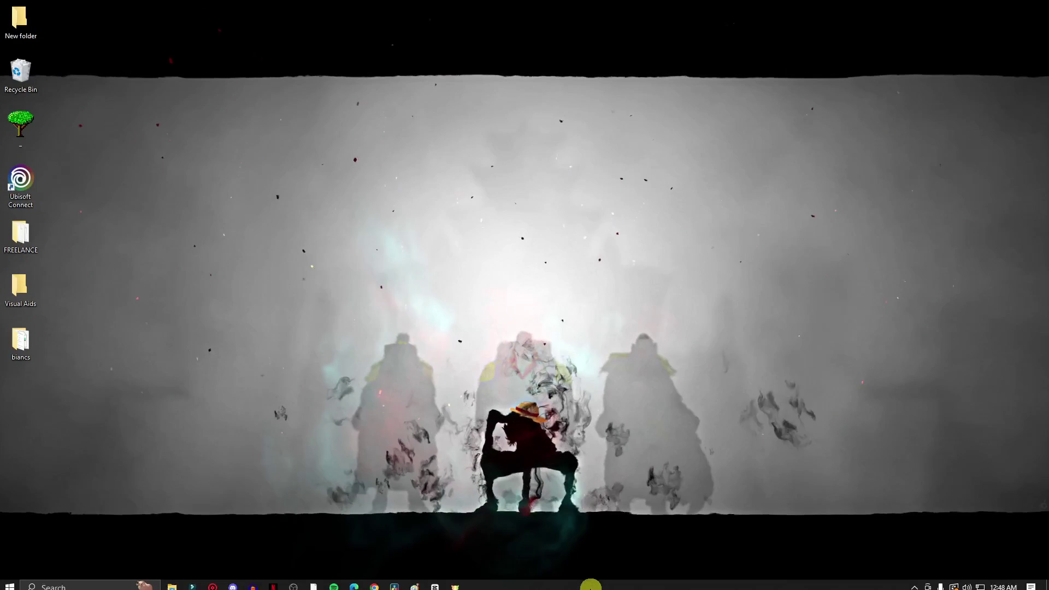
Launch Ubisoft Connect to its News page and log out from the profile menu.
{"action": "double_click", "coordinate": [33, 181]}
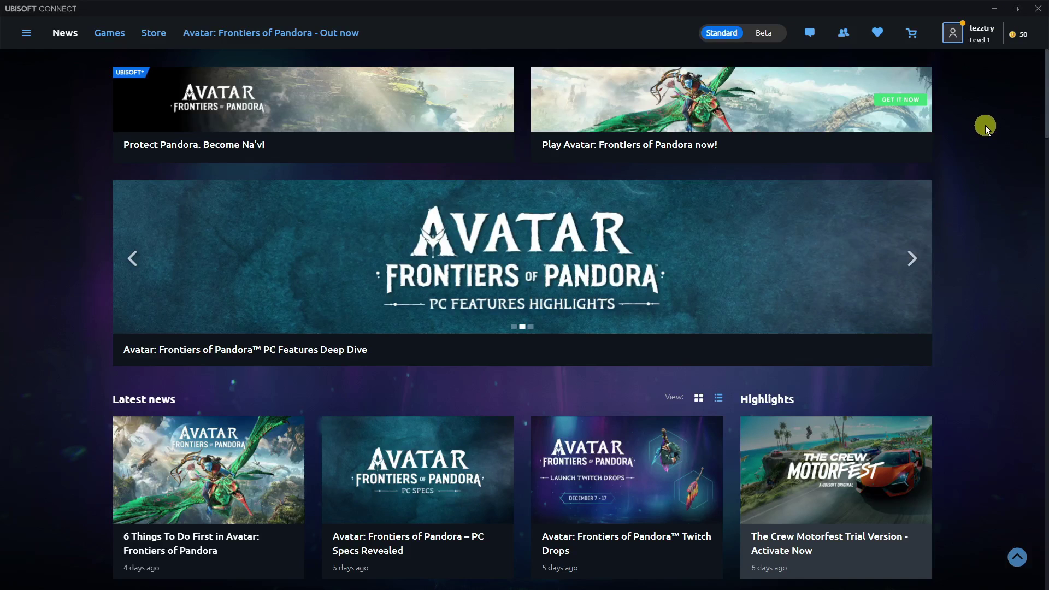
{"action": "left_click", "coordinate": [955, 36]}
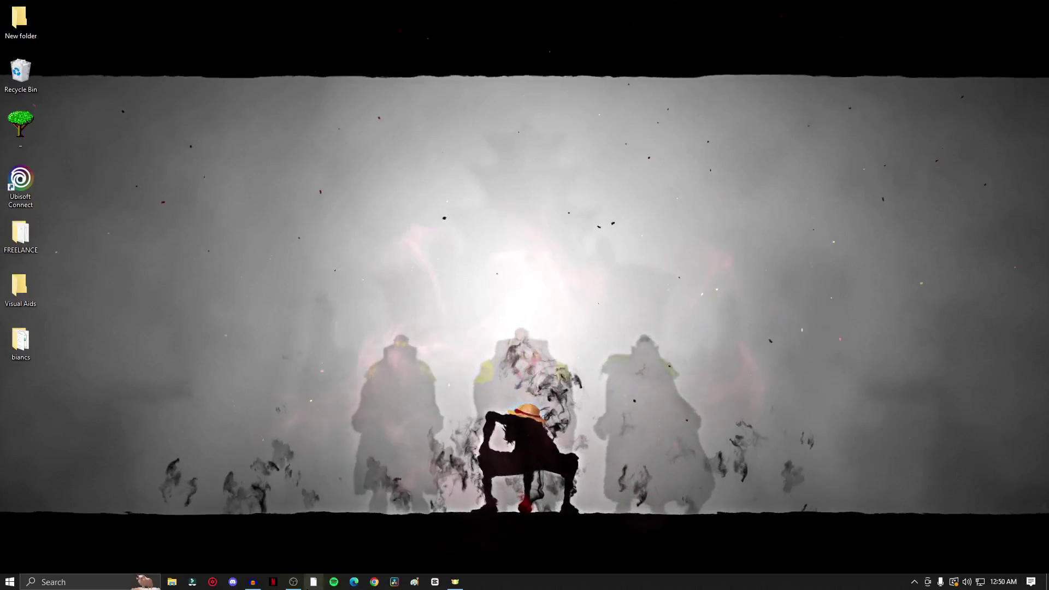
Restore the Ubisoft Connect login window from the taskbar, then minimise it.
{"action": "mouse_move", "coordinate": [303, 585]}
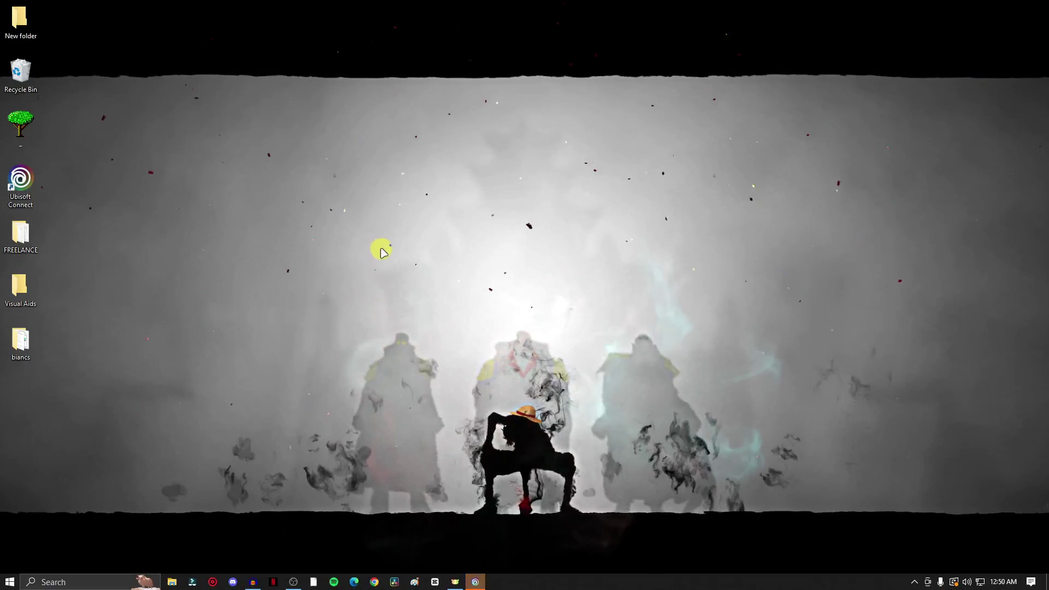
{"action": "left_click", "coordinate": [484, 584]}
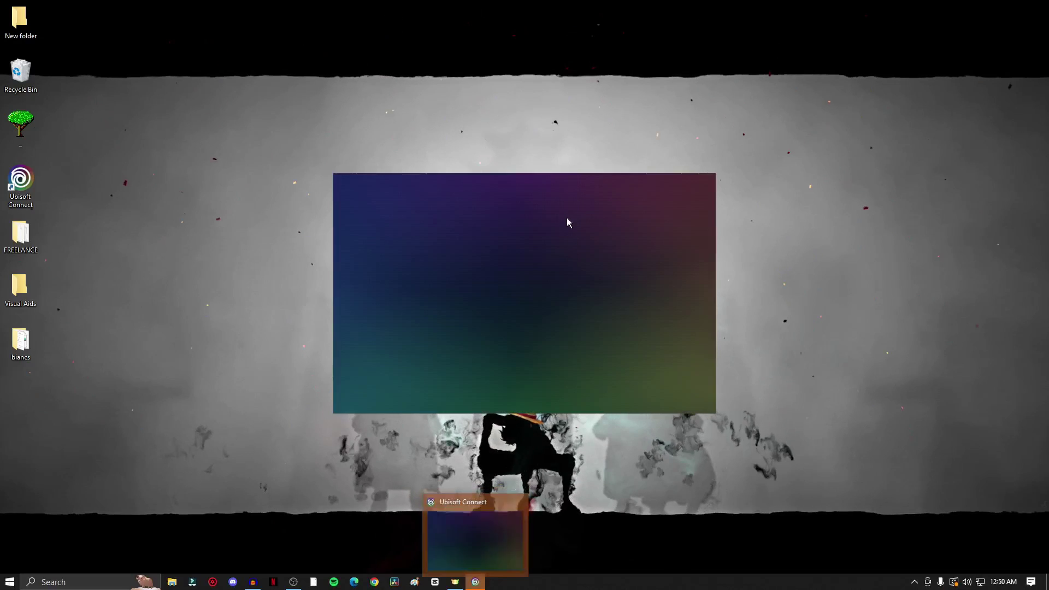
{"action": "mouse_move", "coordinate": [526, 184]}
{"action": "left_mouse_down"}
{"action": "mouse_move", "coordinate": [600, 176]}
{"action": "mouse_move", "coordinate": [543, 222]}
{"action": "mouse_move", "coordinate": [487, 198]}
{"action": "mouse_move", "coordinate": [531, 194]}
{"action": "left_mouse_up"}
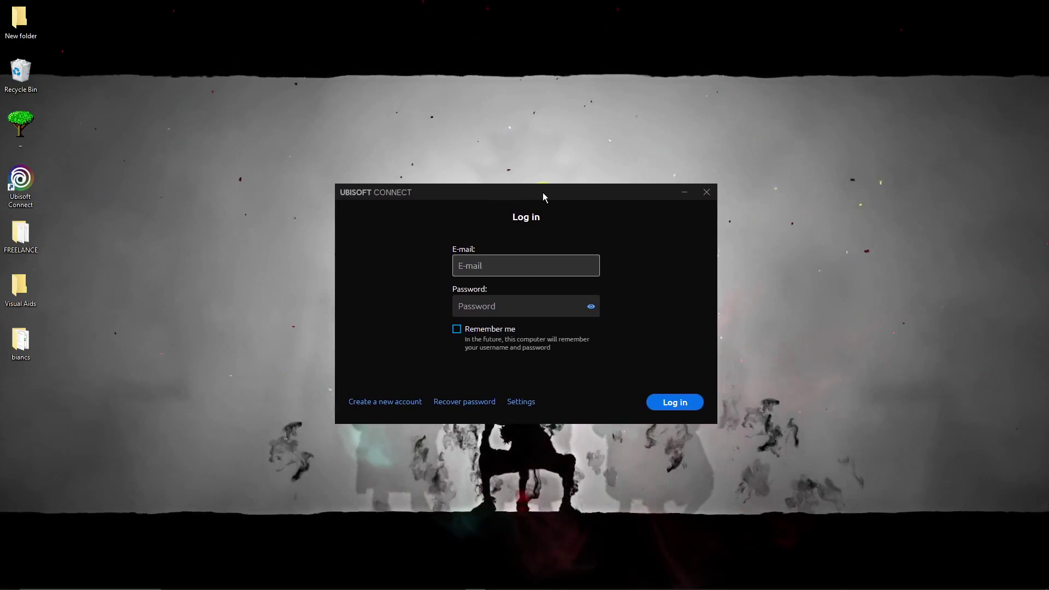
{"action": "left_click", "coordinate": [683, 194]}
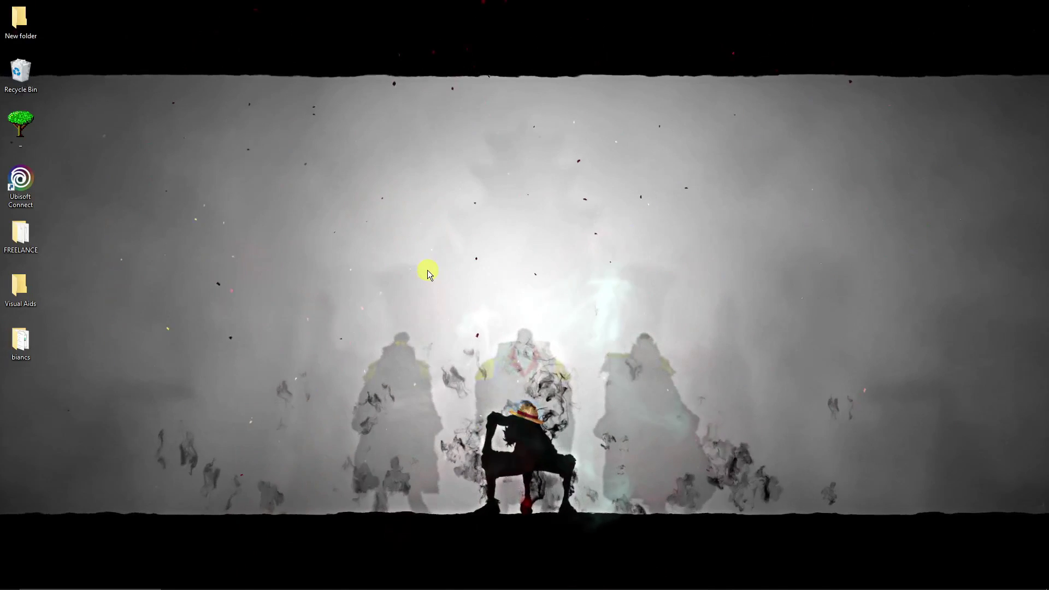
Launch the Run box from Windows search and centre it for the %localappdata% command.
{"action": "left_click", "coordinate": [107, 582]}
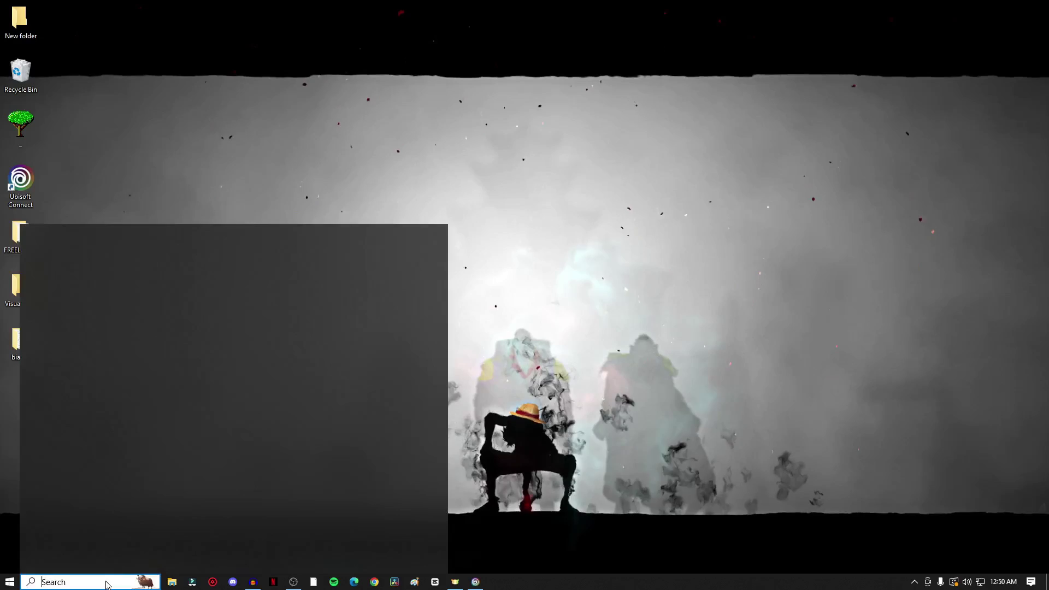
{"action": "type", "text": "run"}
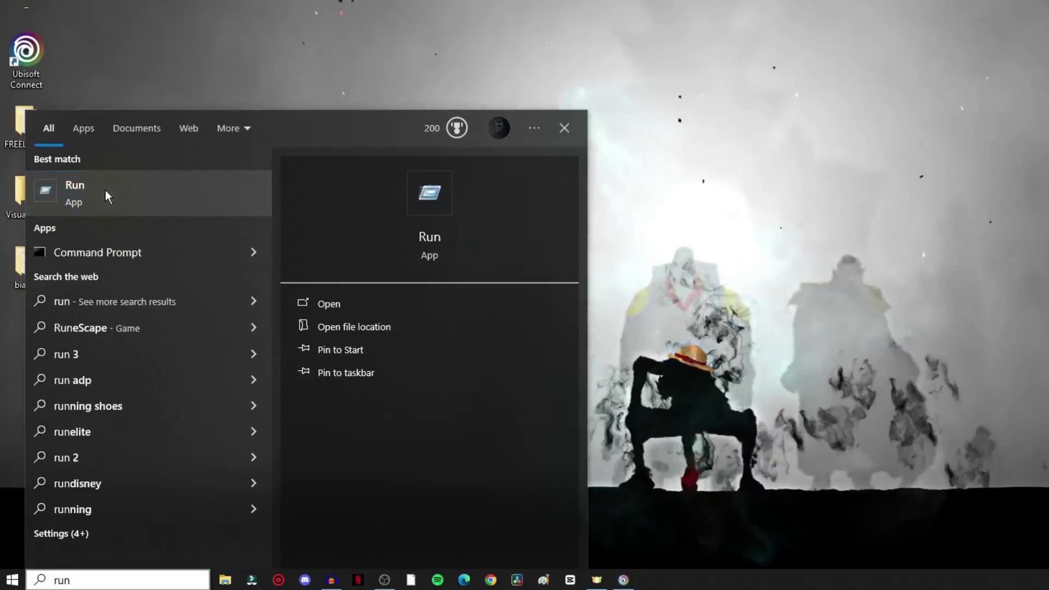
{"action": "left_click", "coordinate": [105, 189]}
{"action": "left_click_drag", "start_coordinate": [160, 447], "coordinate": [719, 145]}
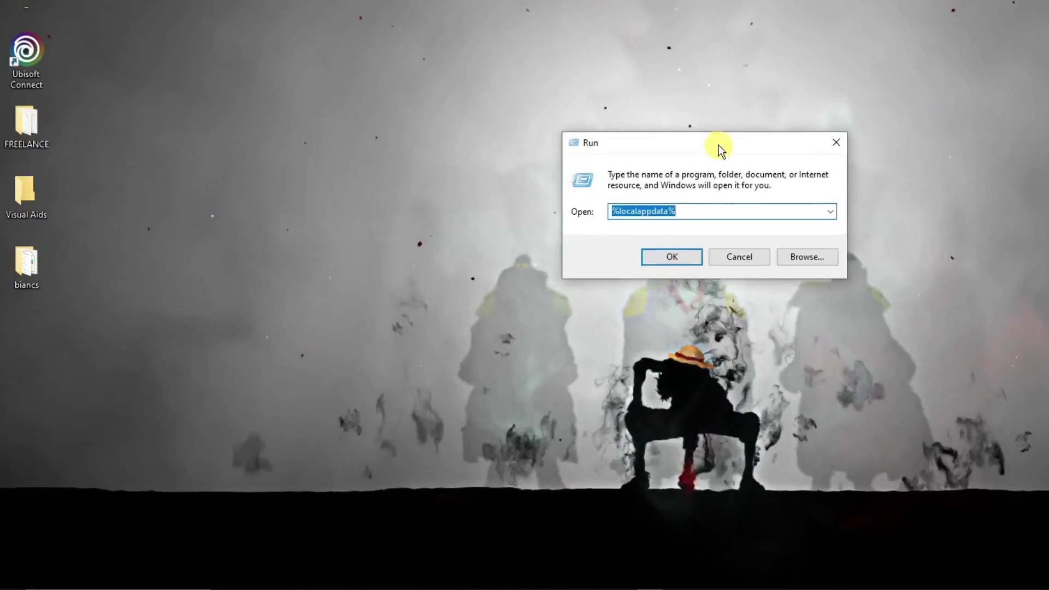
{"action": "left_click", "coordinate": [555, 300]}
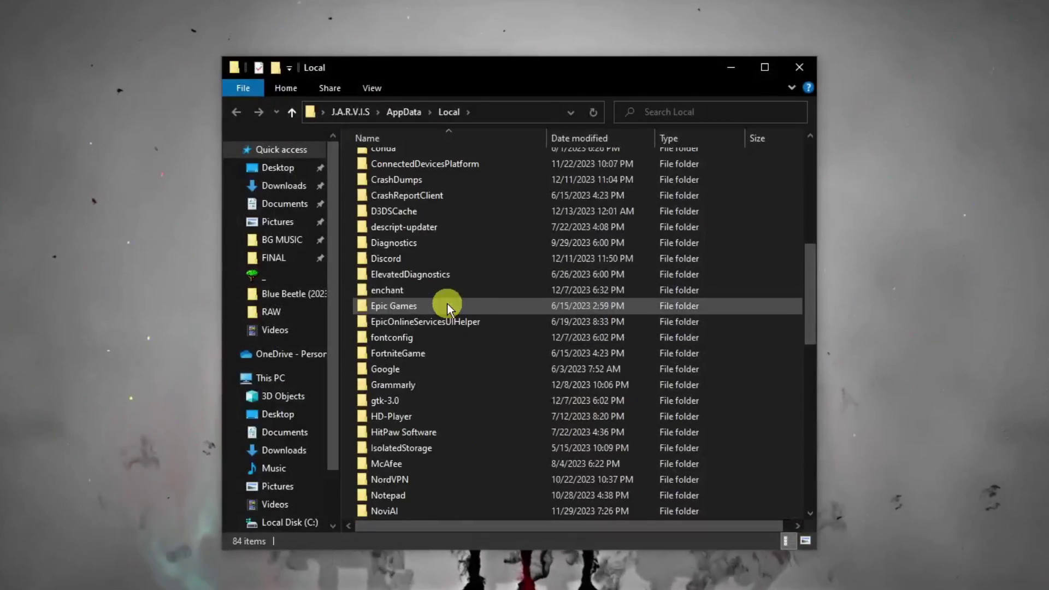
{"action": "scroll", "coordinate": [447, 304], "scroll_direction": "down", "scroll_amount": 11}
Delete the Ubisoft Game Launcher folder from AppData\Local and close the Explorer window.
{"action": "scroll", "coordinate": [450, 304], "scroll_direction": "up", "scroll_amount": 12}
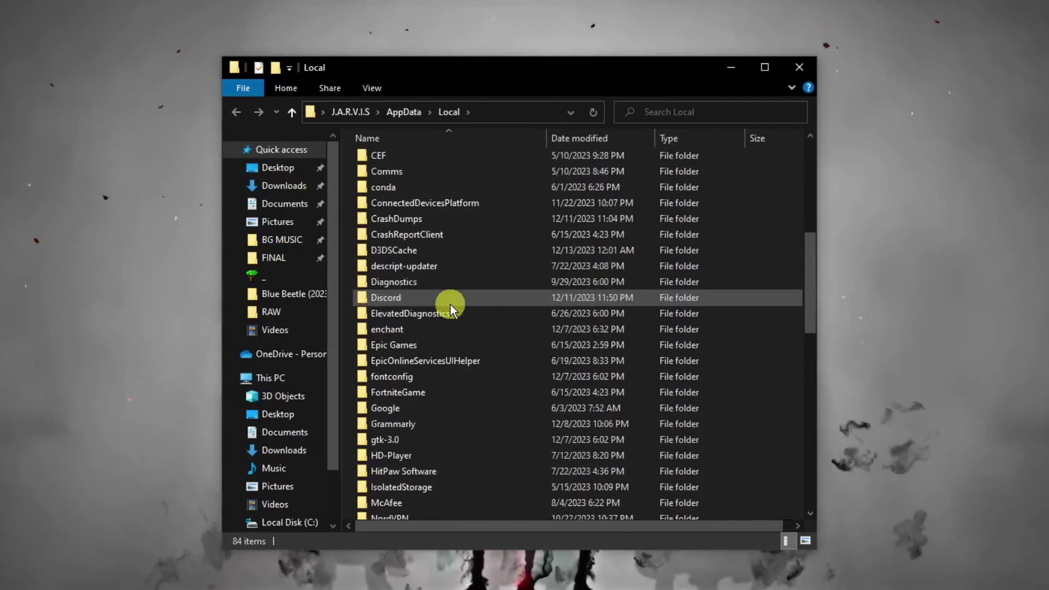
{"action": "scroll", "coordinate": [450, 304], "scroll_direction": "up", "scroll_amount": 7}
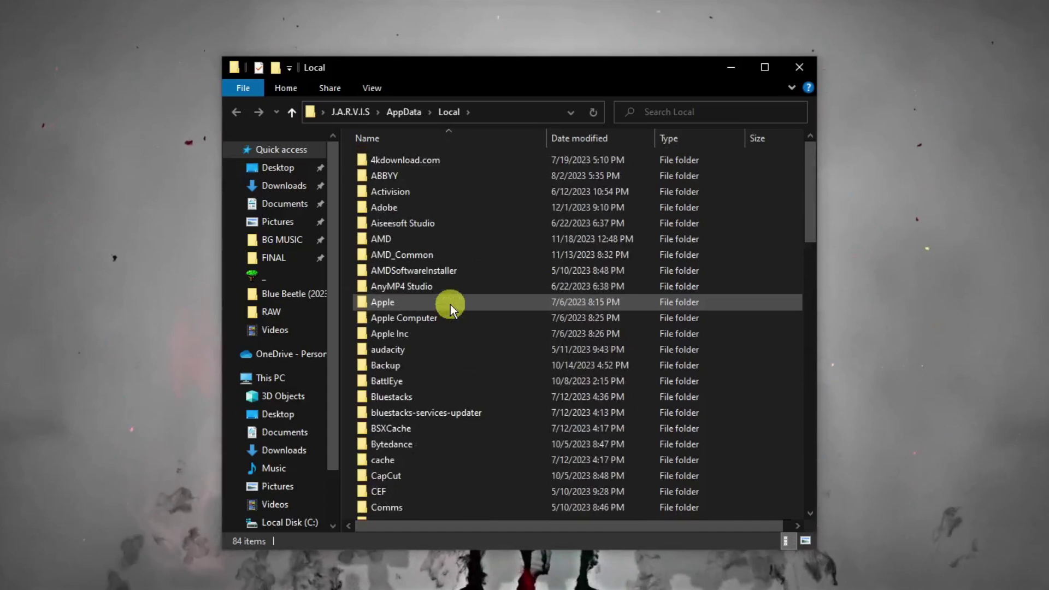
{"action": "left_click", "coordinate": [453, 274]}
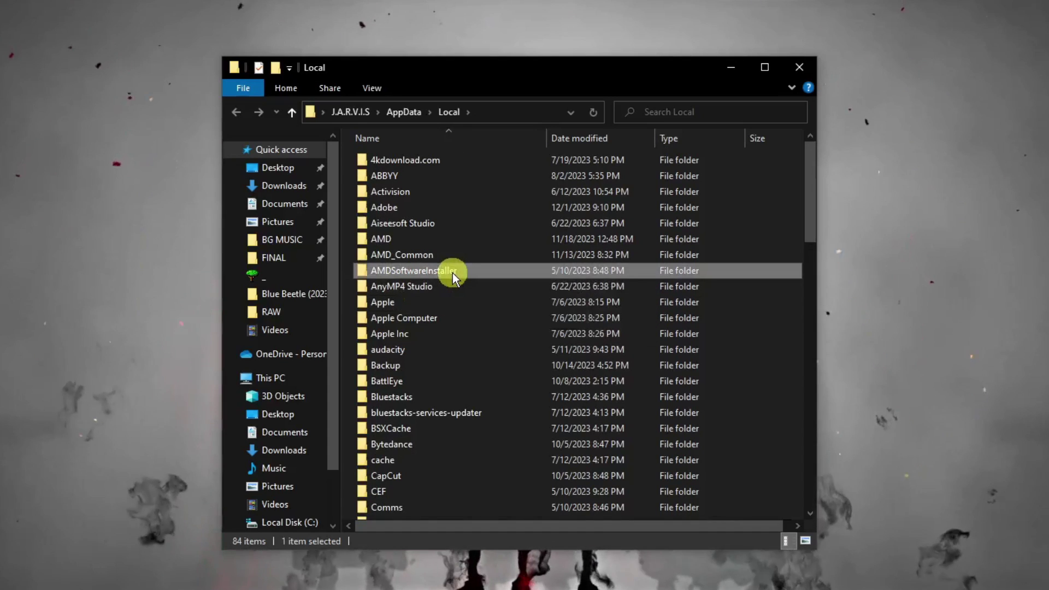
{"action": "key", "text": "u"}
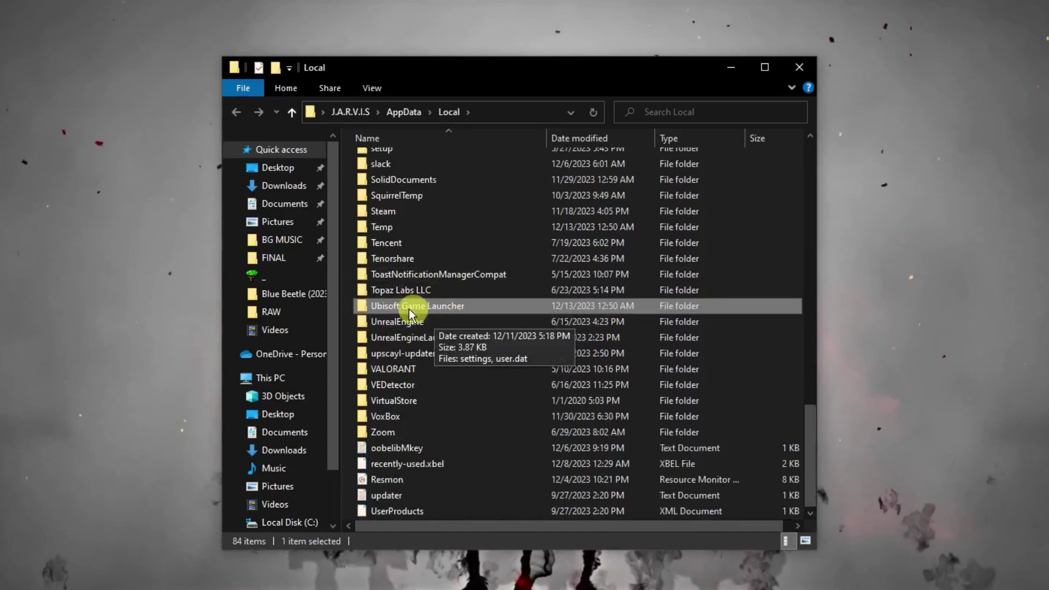
{"action": "right_click", "coordinate": [453, 302]}
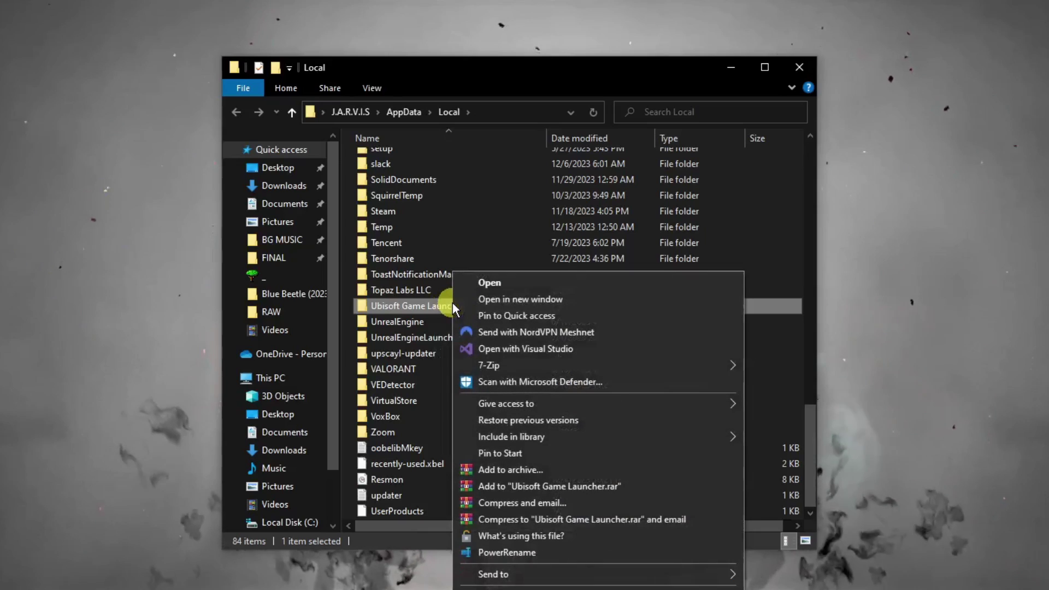
{"action": "left_click", "coordinate": [539, 78]}
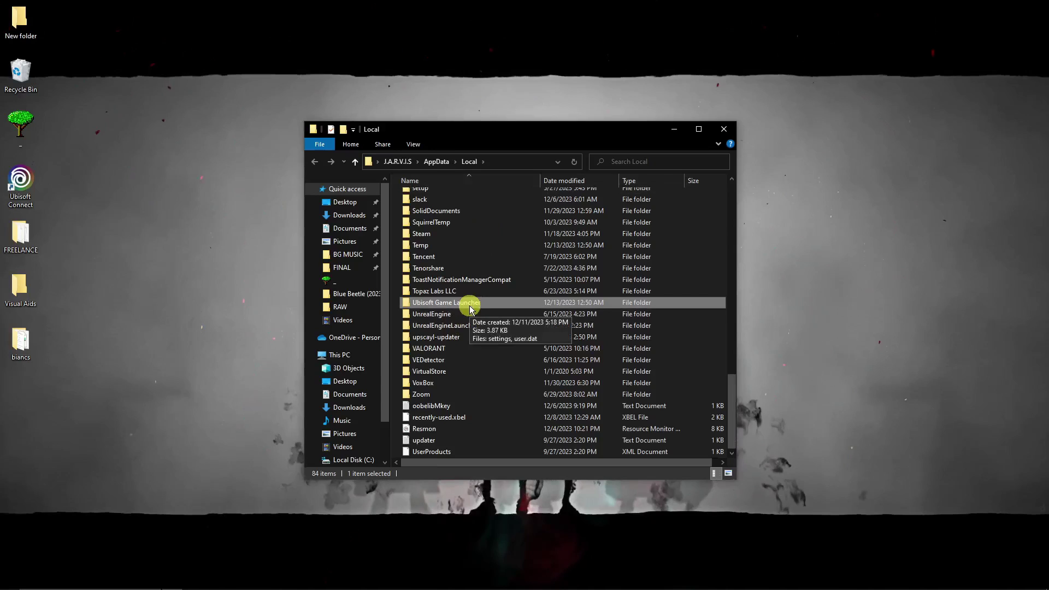
{"action": "right_click", "coordinate": [453, 301]}
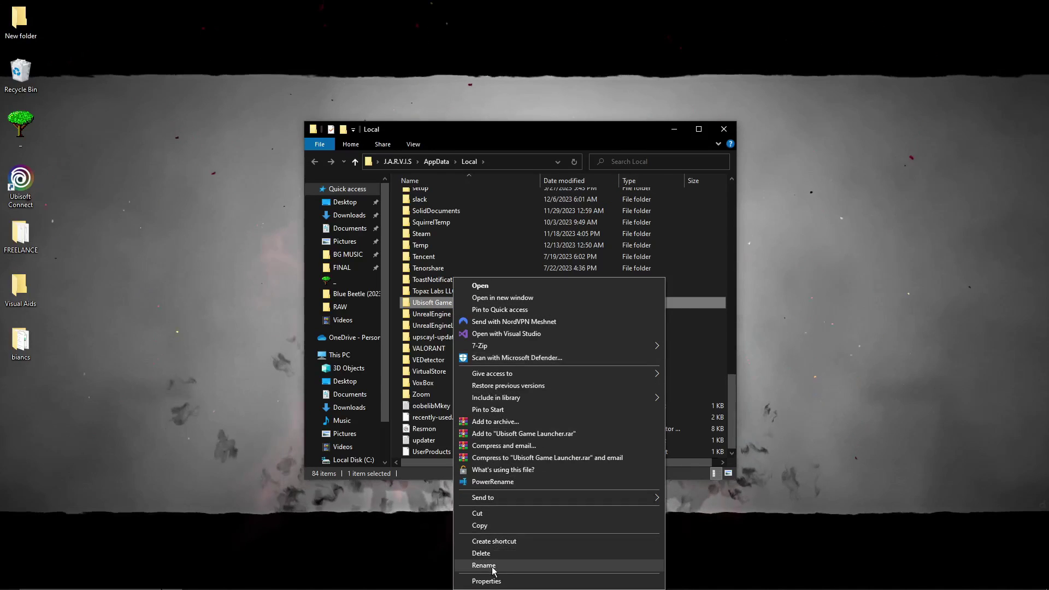
{"action": "left_click", "coordinate": [724, 129]}
{"action": "left_click", "coordinate": [725, 129]}
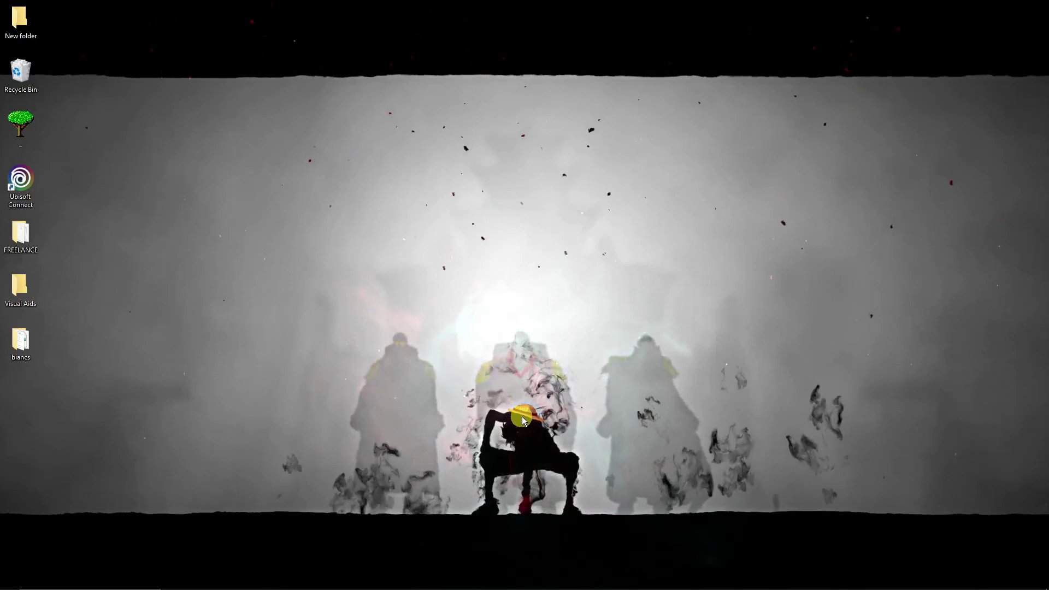
Bring Ubisoft Connect forward and choose Account information from the avatar menu.
{"action": "mouse_move", "coordinate": [500, 586]}
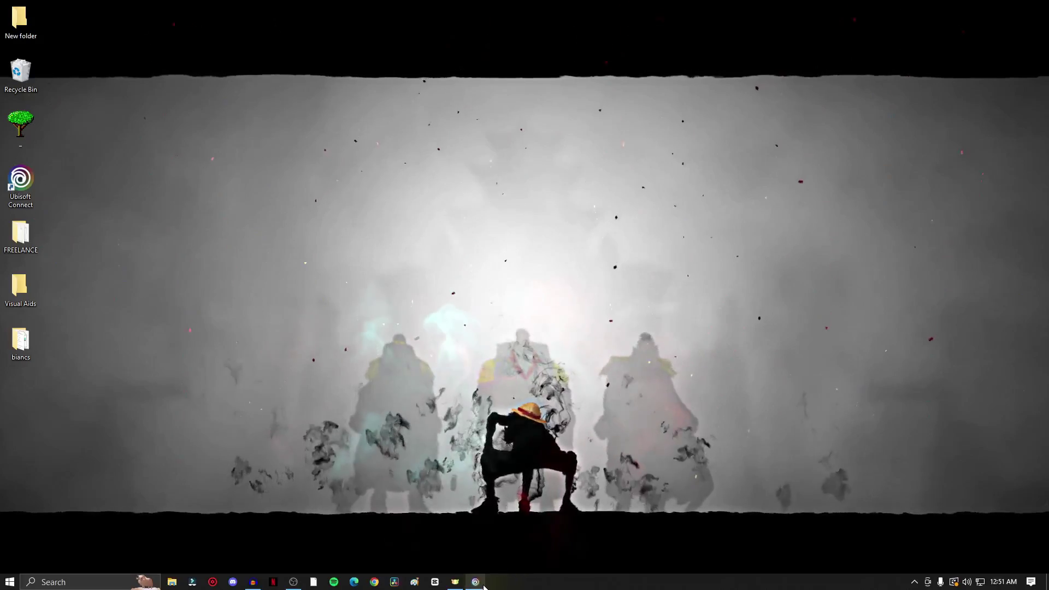
{"action": "left_click", "coordinate": [476, 582]}
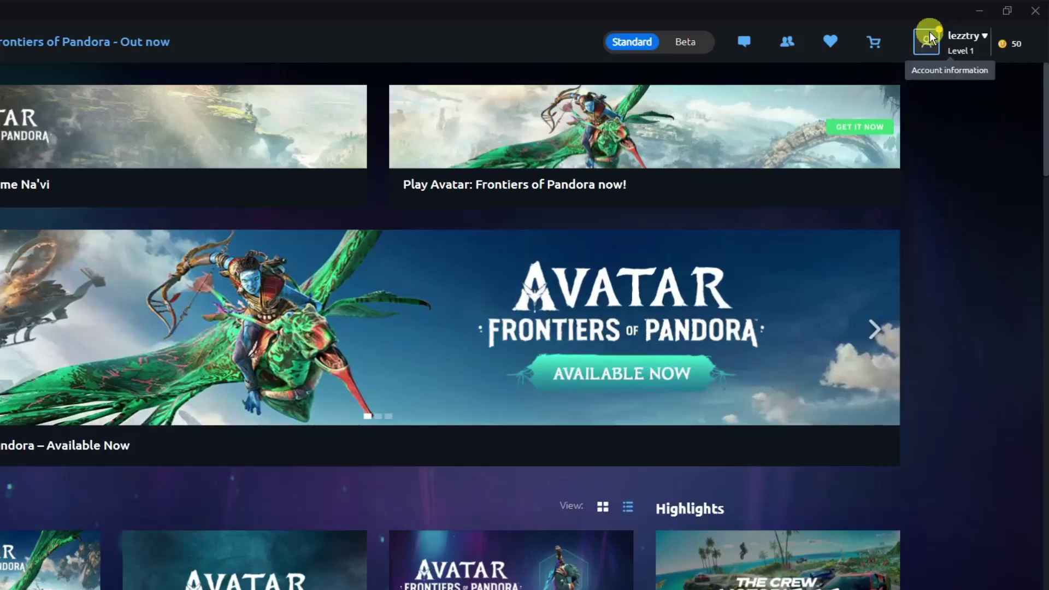
{"action": "left_click", "coordinate": [954, 31]}
{"action": "left_click", "coordinate": [910, 494]}
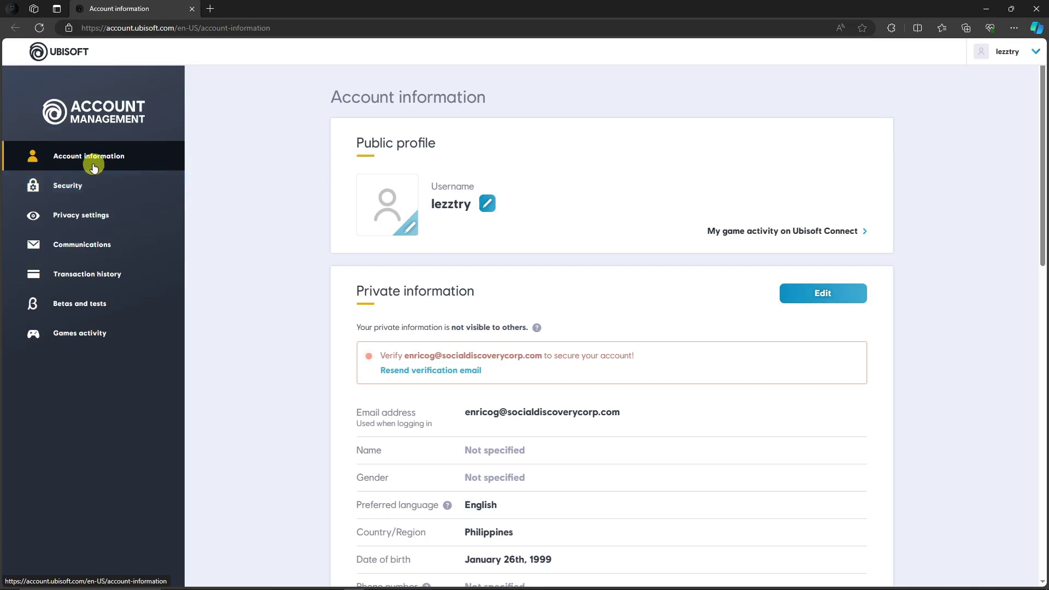
Open the Security page, view then cancel the password Change form, and scroll through it.
{"action": "left_click", "coordinate": [69, 190]}
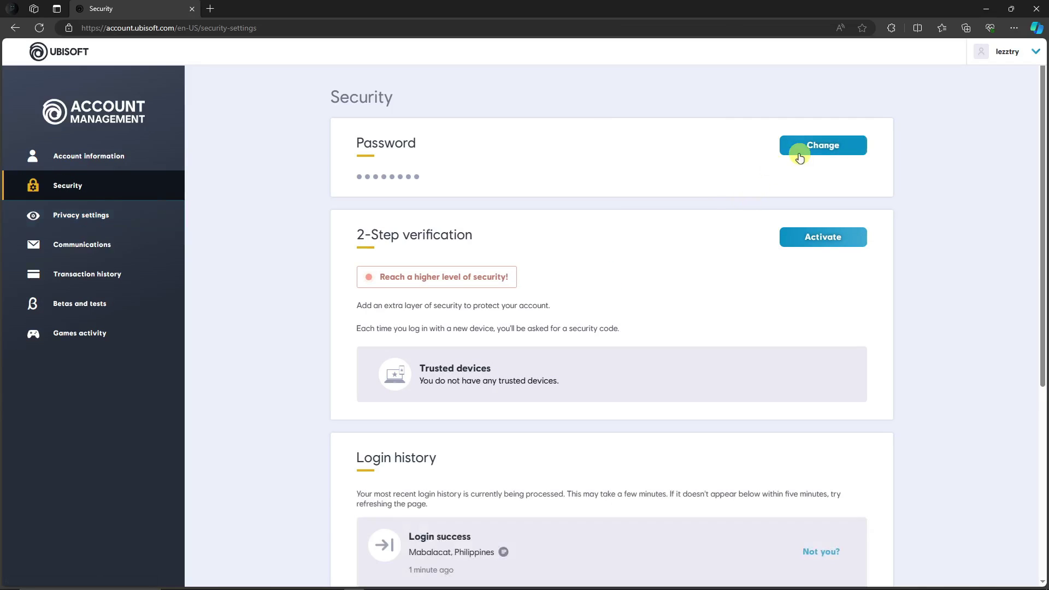
{"action": "left_click", "coordinate": [800, 158]}
{"action": "left_click", "coordinate": [564, 234]}
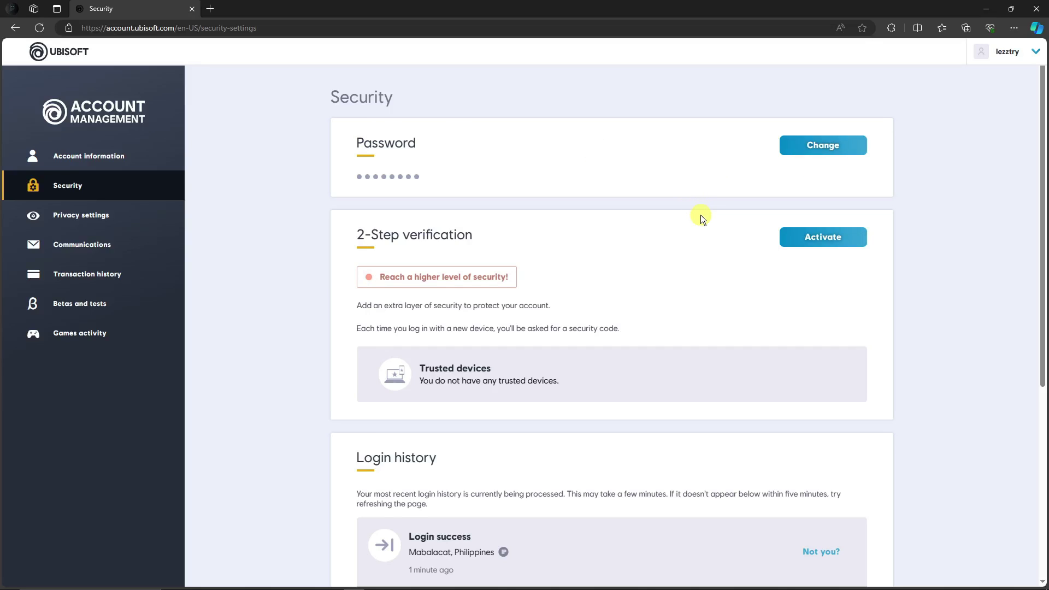
{"action": "scroll", "coordinate": [702, 245], "scroll_direction": "down", "scroll_amount": 3}
{"action": "scroll", "coordinate": [704, 244], "scroll_direction": "up", "scroll_amount": 3}
{"action": "scroll", "coordinate": [926, 286], "scroll_direction": "down", "scroll_amount": 5}
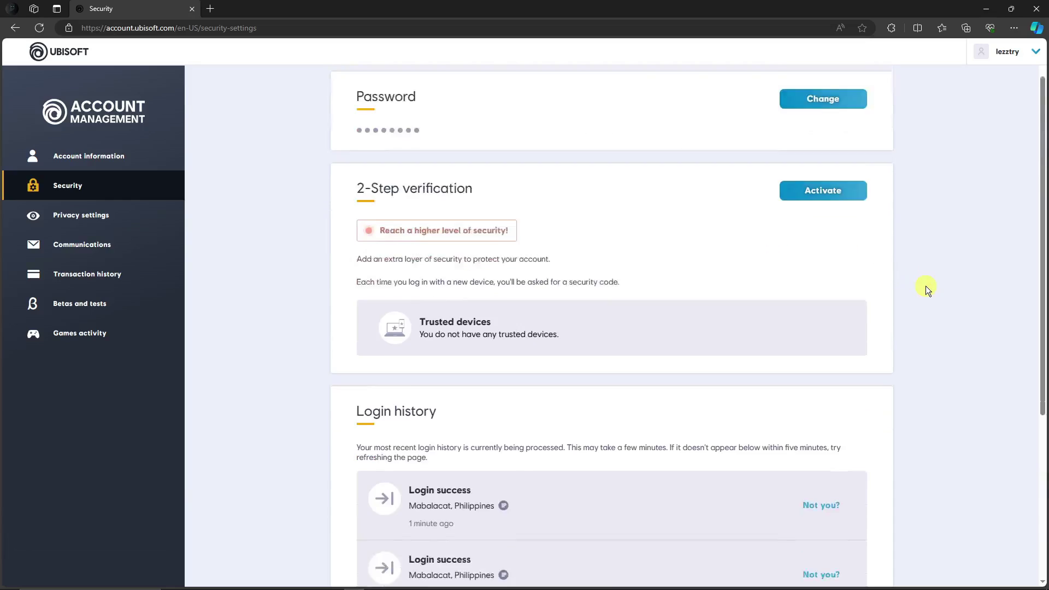
{"action": "scroll", "coordinate": [926, 286], "scroll_direction": "up", "scroll_amount": 5}
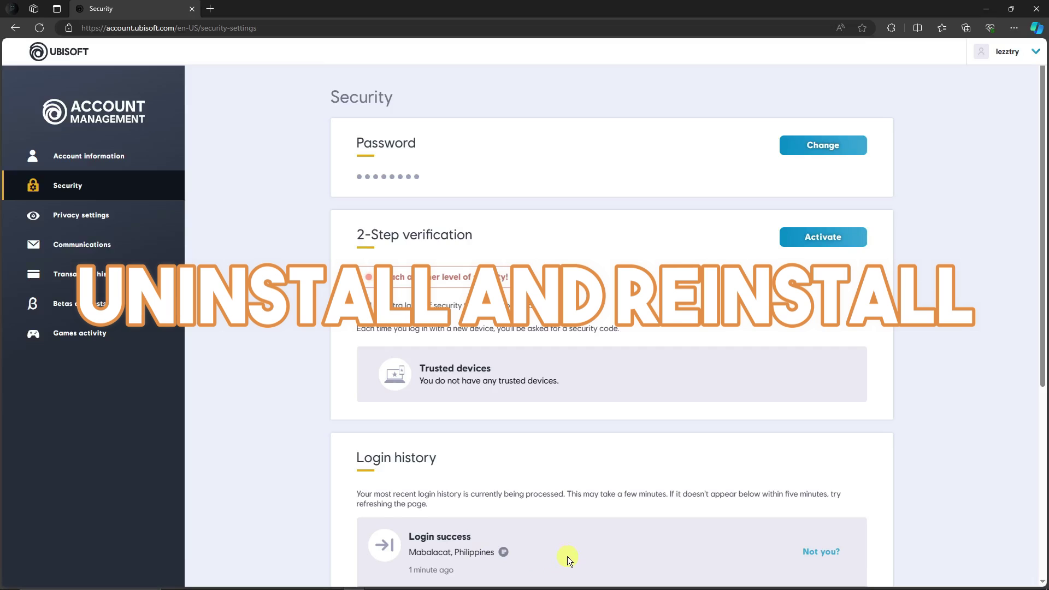
{"action": "mouse_move", "coordinate": [542, 589]}
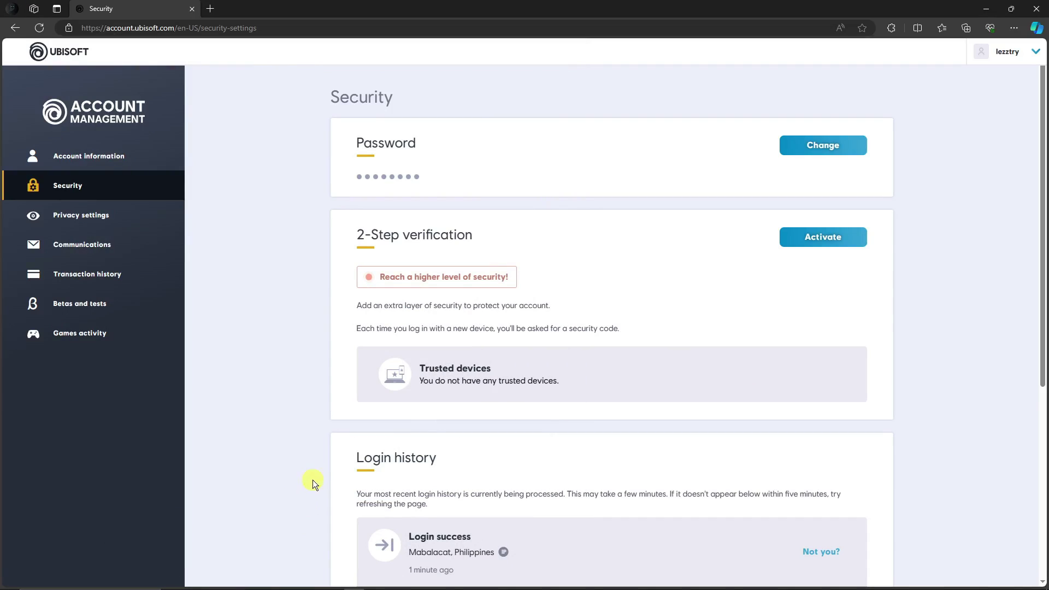
Open Control Panel's Uninstall a program list and select Ubisoft Connect.
{"action": "left_click", "coordinate": [92, 586]}
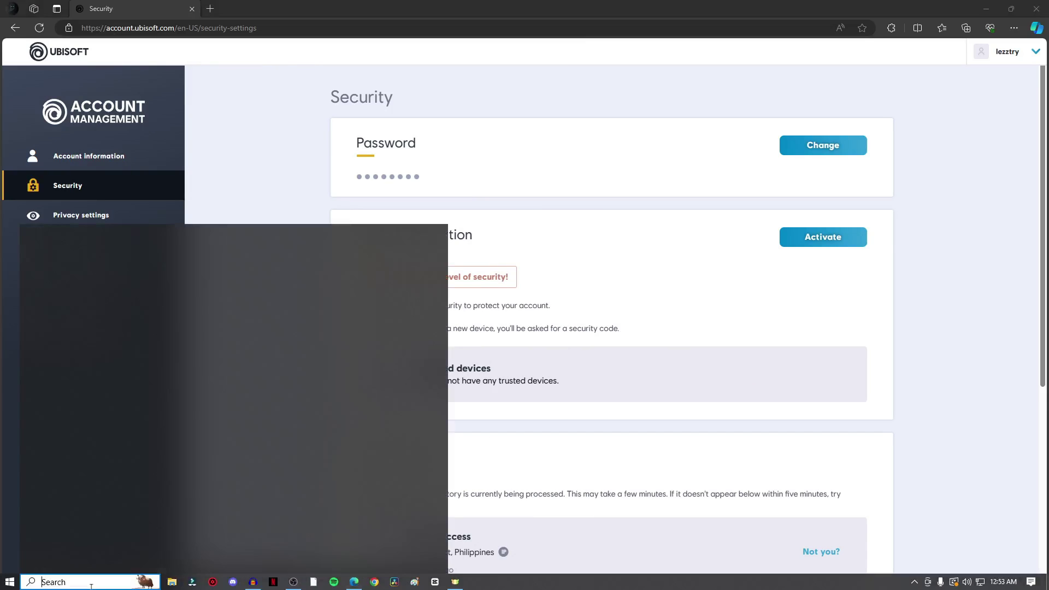
{"action": "type", "text": "contoro"}
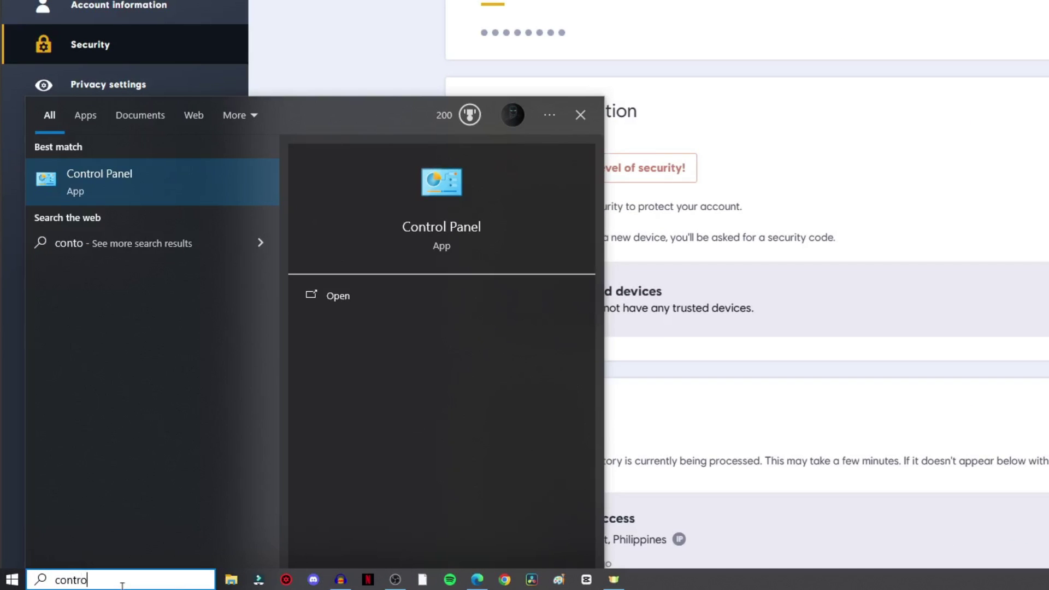
{"action": "key", "text": "Escape"}
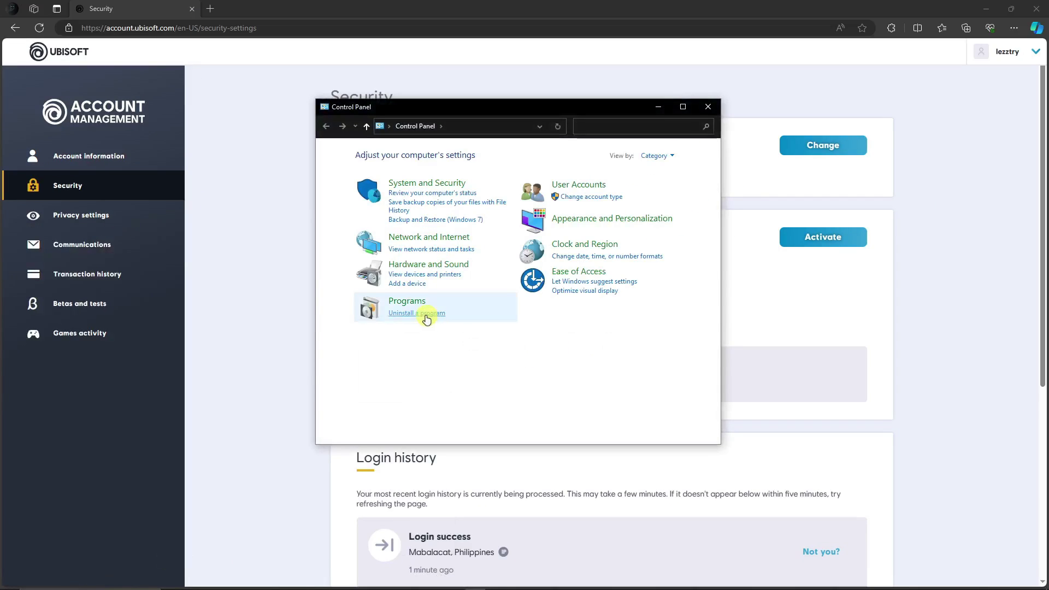
{"action": "left_click", "coordinate": [427, 319]}
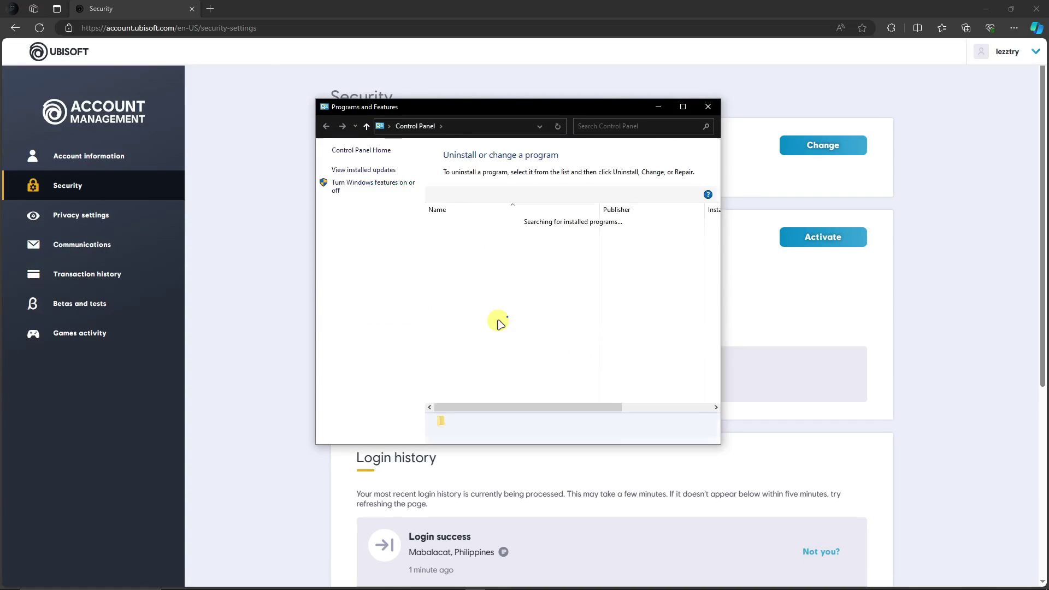
{"action": "left_click", "coordinate": [495, 295]}
{"action": "scroll", "coordinate": [494, 291], "scroll_direction": "down", "scroll_amount": 15}
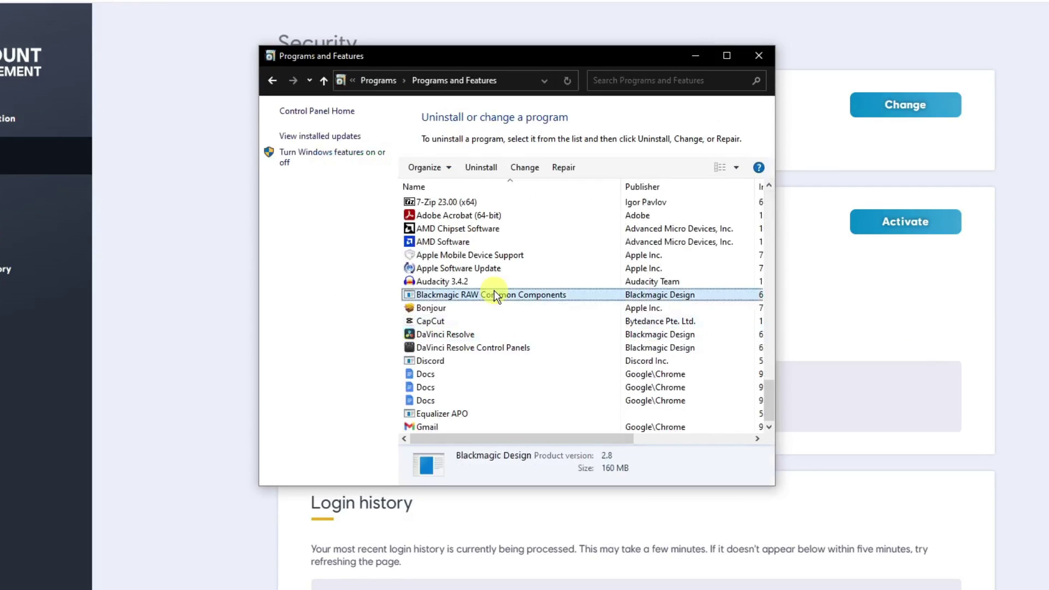
{"action": "left_click", "coordinate": [474, 217]}
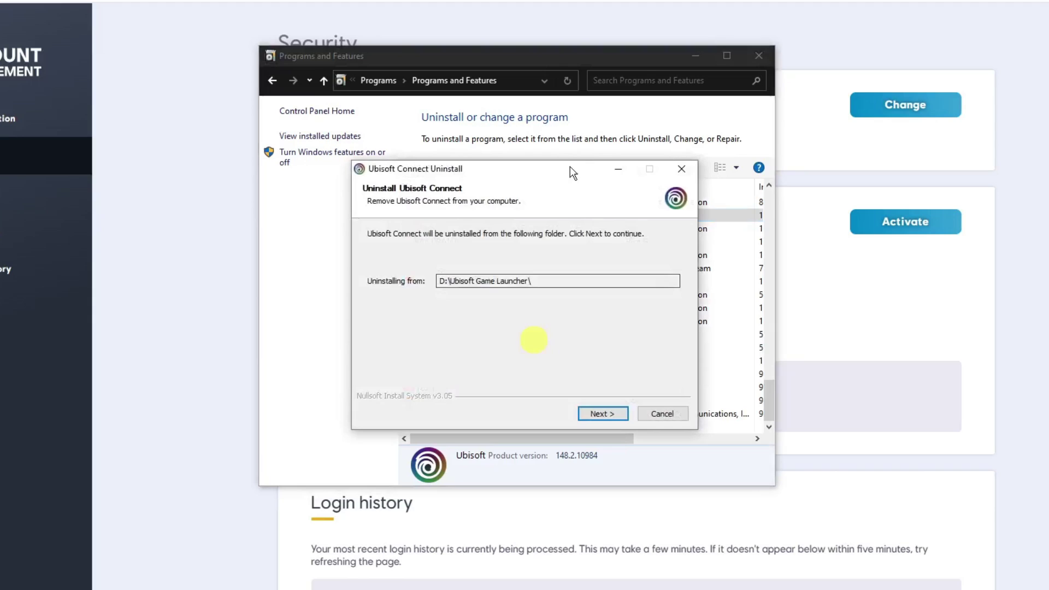
Uninstall Ubisoft Connect, including its installed games and local save game files.
{"action": "mouse_move", "coordinate": [570, 167]}
{"action": "left_mouse_down"}
{"action": "mouse_move", "coordinate": [628, 172]}
{"action": "mouse_move", "coordinate": [759, 151]}
{"action": "mouse_move", "coordinate": [808, 161]}
{"action": "left_mouse_up"}
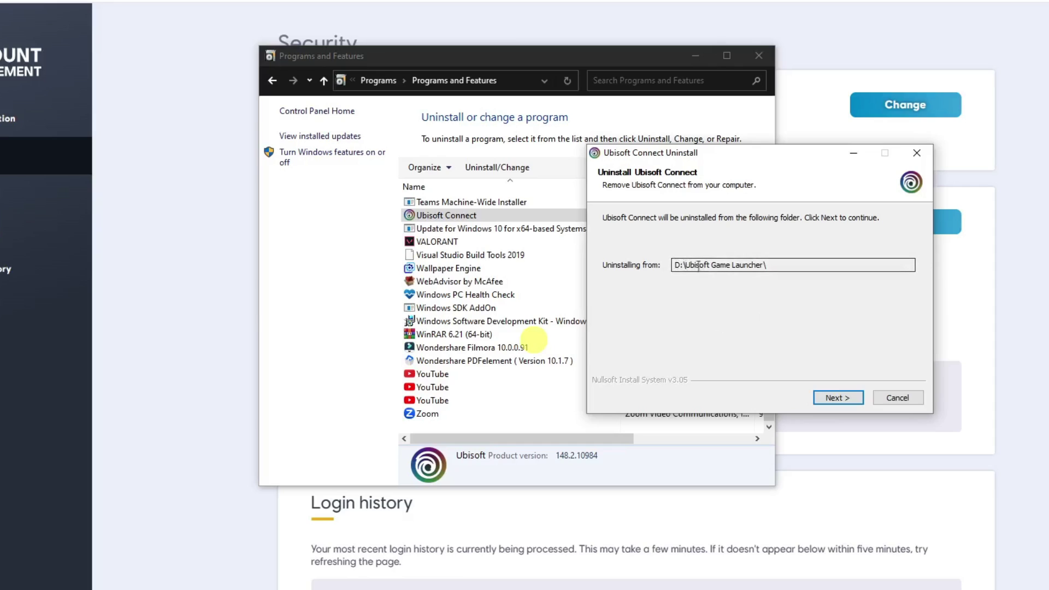
{"action": "left_click", "coordinate": [841, 399]}
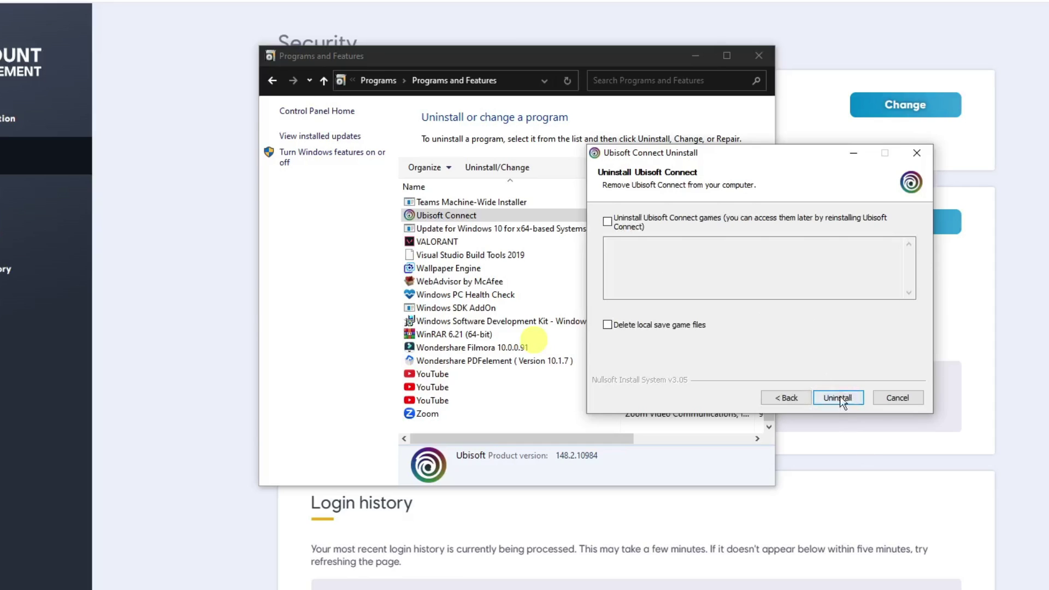
{"action": "left_click", "coordinate": [607, 221]}
{"action": "left_click", "coordinate": [608, 326]}
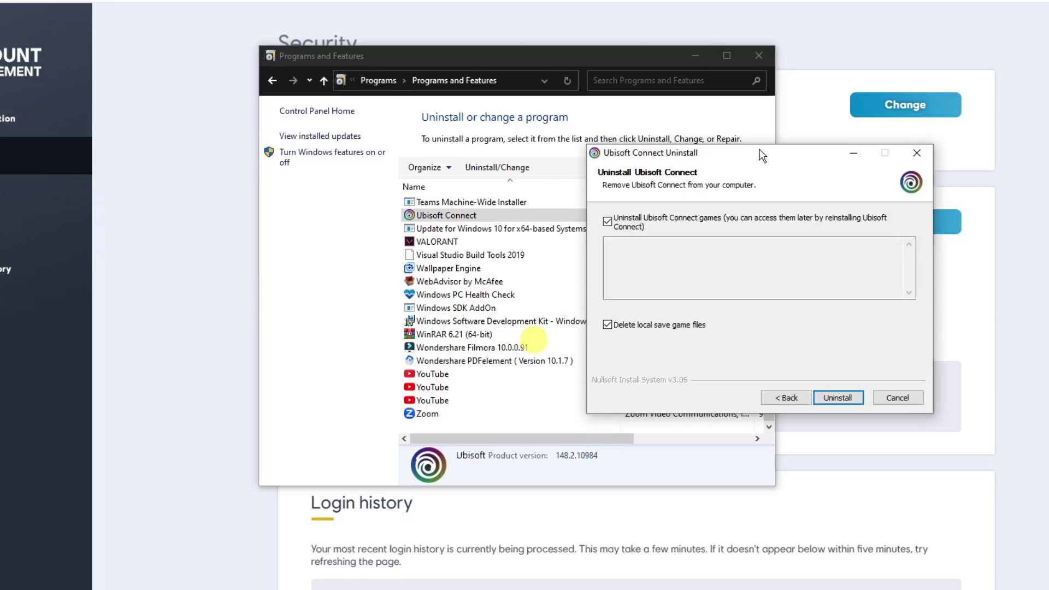
{"action": "left_click_drag", "start_coordinate": [764, 153], "coordinate": [804, 159]}
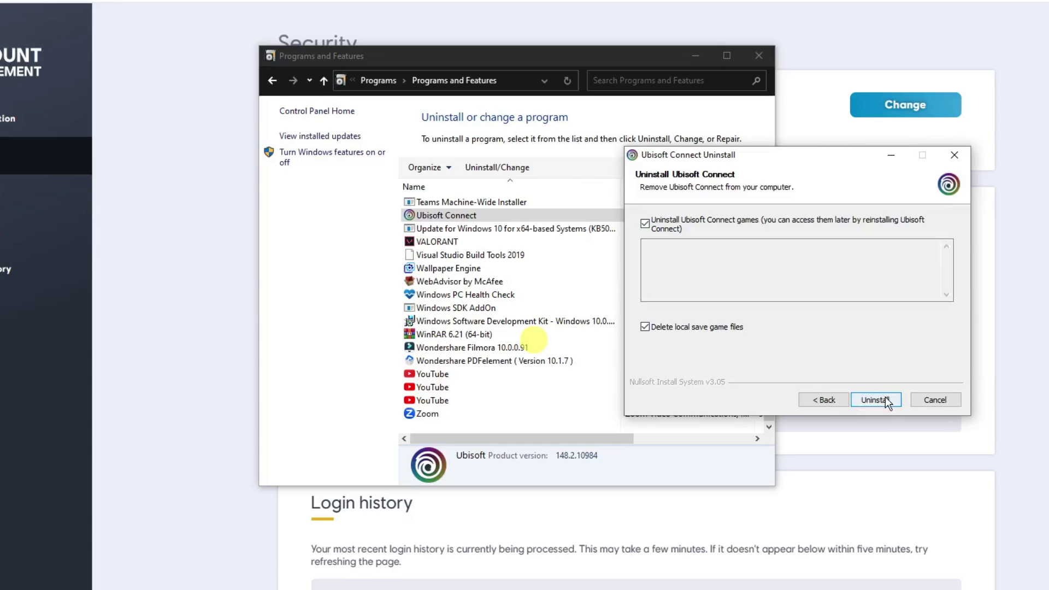
{"action": "left_click_drag", "start_coordinate": [845, 158], "coordinate": [809, 146]}
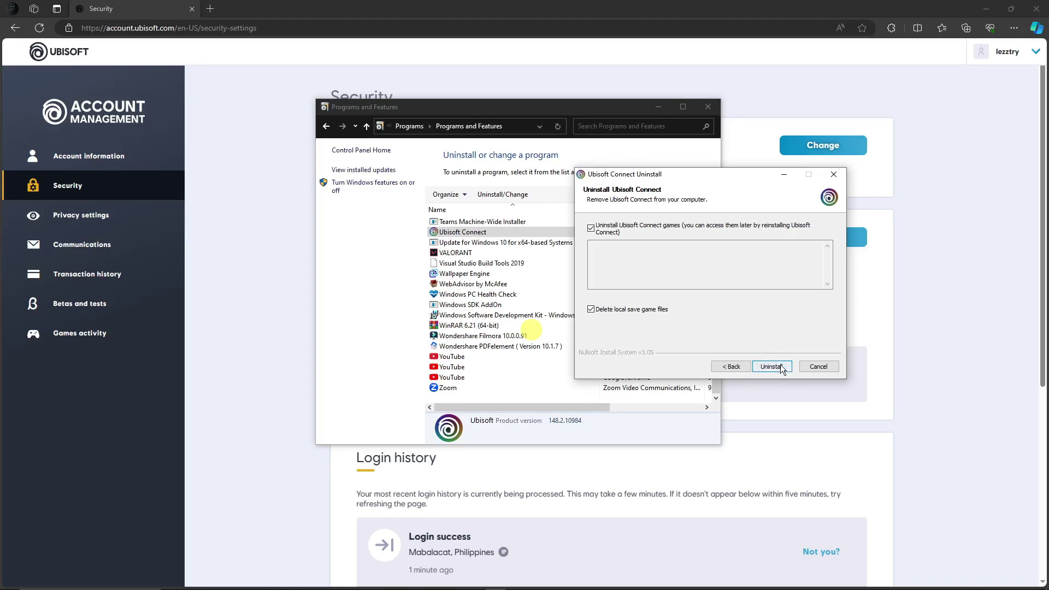
{"action": "left_click", "coordinate": [820, 367]}
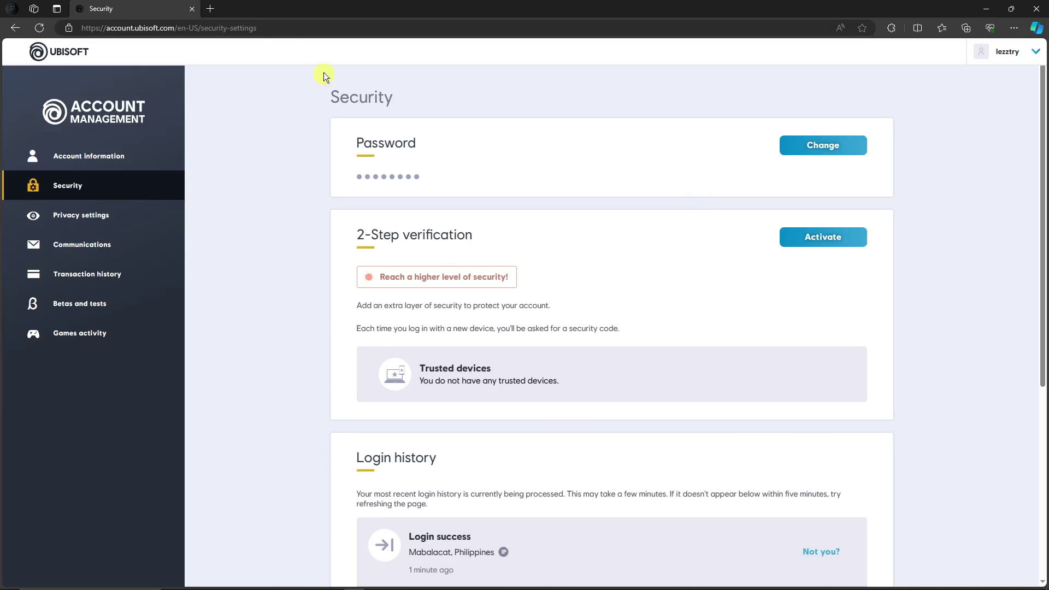
Go to ubisoftconnect.com and scroll to the Download for PC buttons.
{"action": "left_click", "coordinate": [257, 33]}
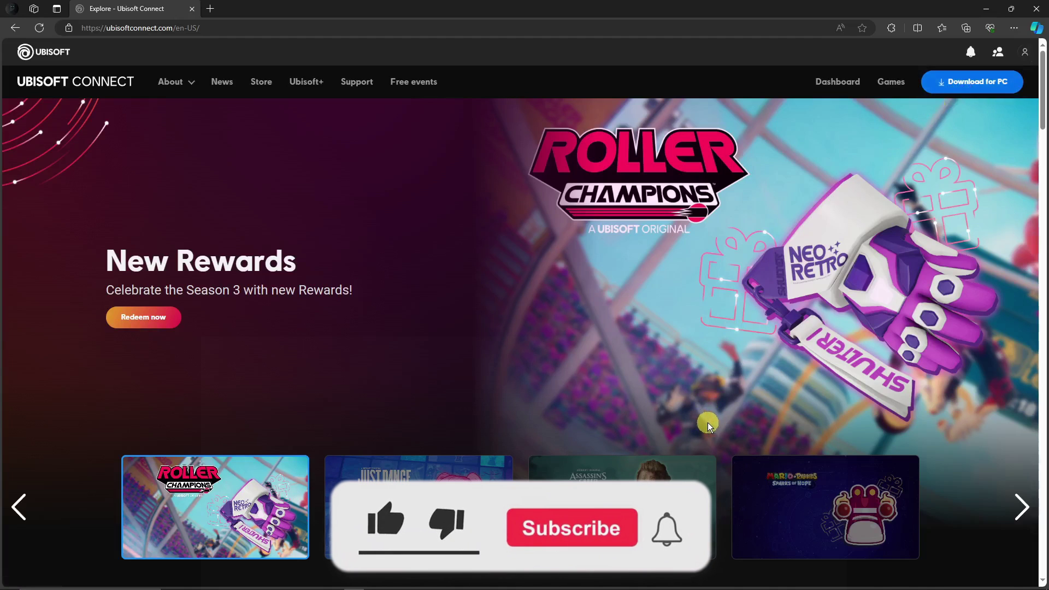
{"action": "scroll", "coordinate": [718, 428], "scroll_direction": "down", "scroll_amount": 10}
{"action": "scroll", "coordinate": [732, 445], "scroll_direction": "up", "scroll_amount": 5}
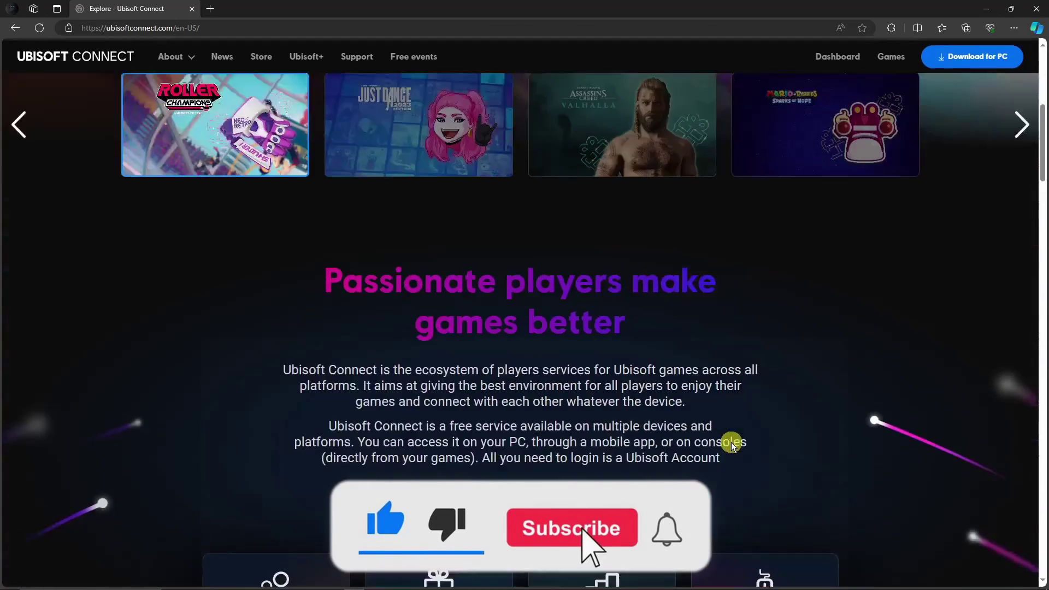
{"action": "scroll", "coordinate": [732, 444], "scroll_direction": "up", "scroll_amount": 6}
{"action": "scroll", "coordinate": [738, 436], "scroll_direction": "down", "scroll_amount": 8}
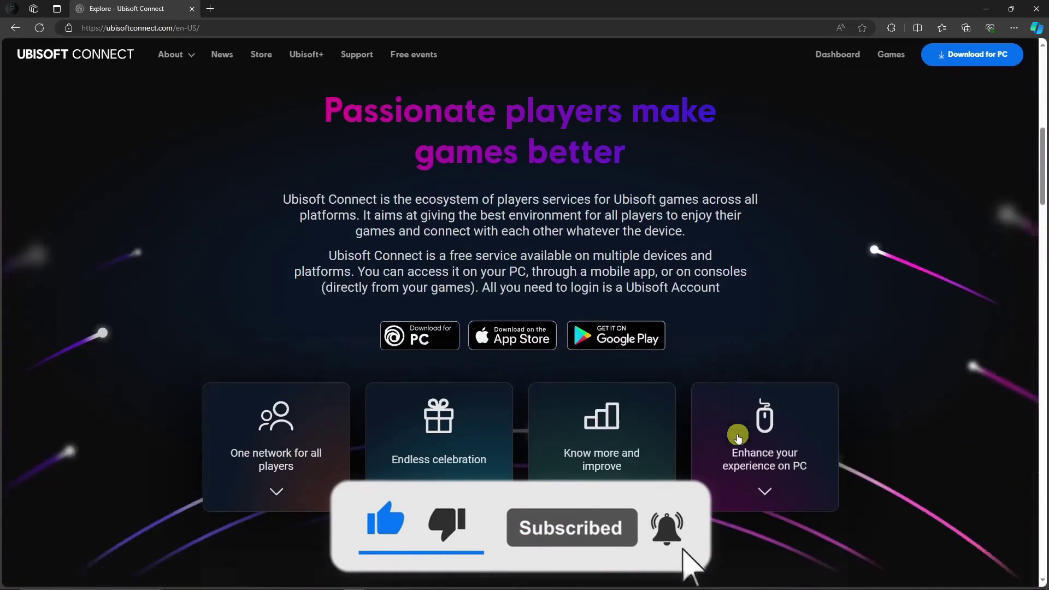
{"action": "scroll", "coordinate": [737, 436], "scroll_direction": "down", "scroll_amount": 6}
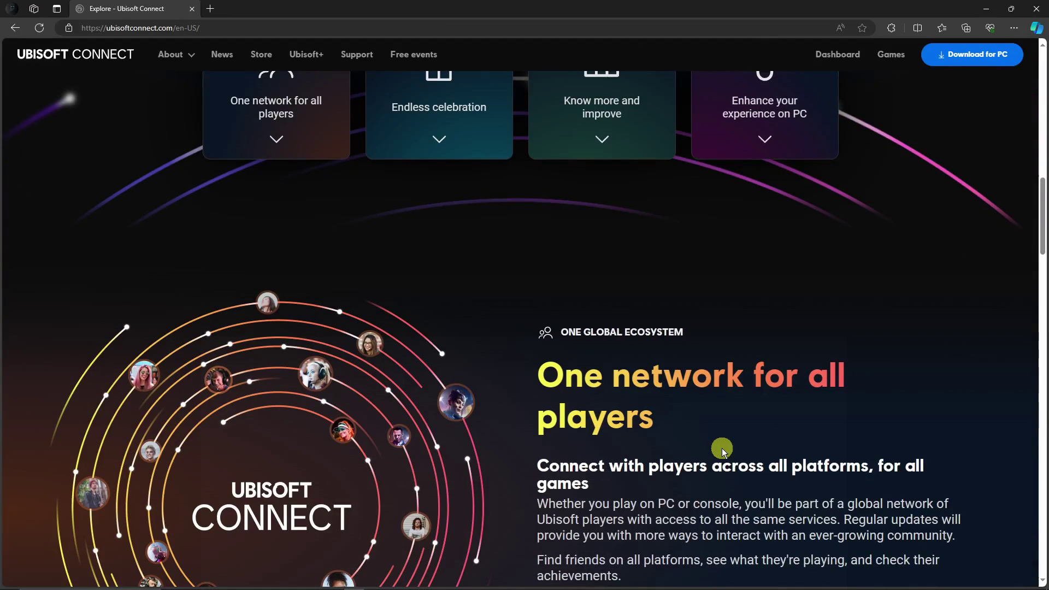